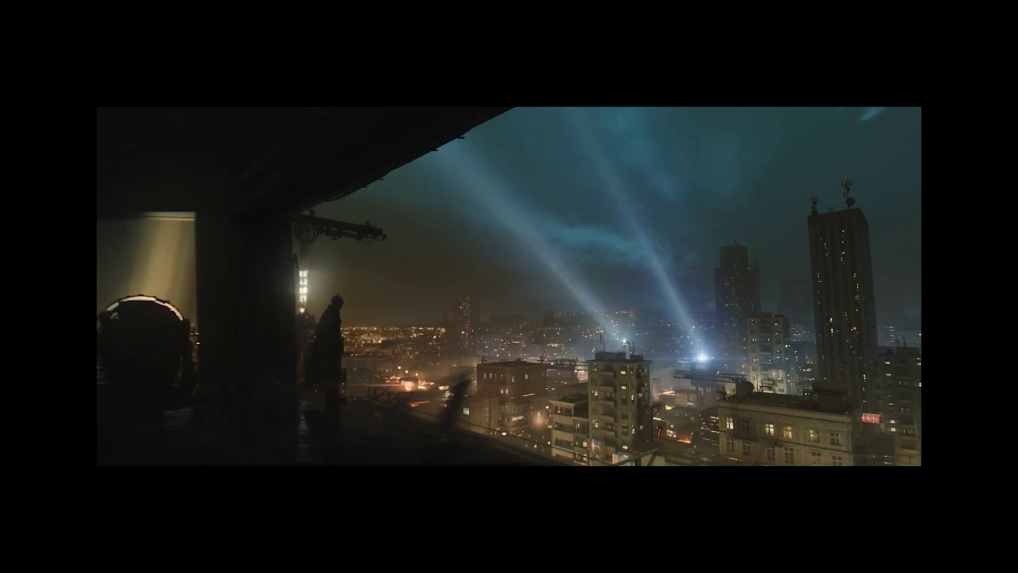
Inspect several demo-city buildings, then raise the addon's building density to fill the city.
{"action": "left_click", "coordinate": [766, 402]}
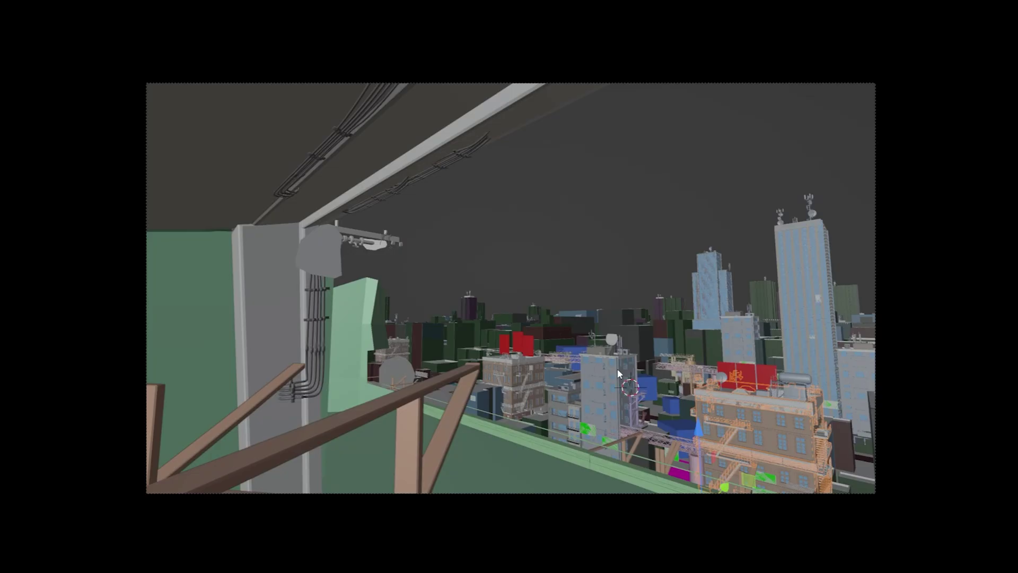
{"action": "left_click", "coordinate": [604, 371]}
{"action": "left_click", "coordinate": [524, 362]}
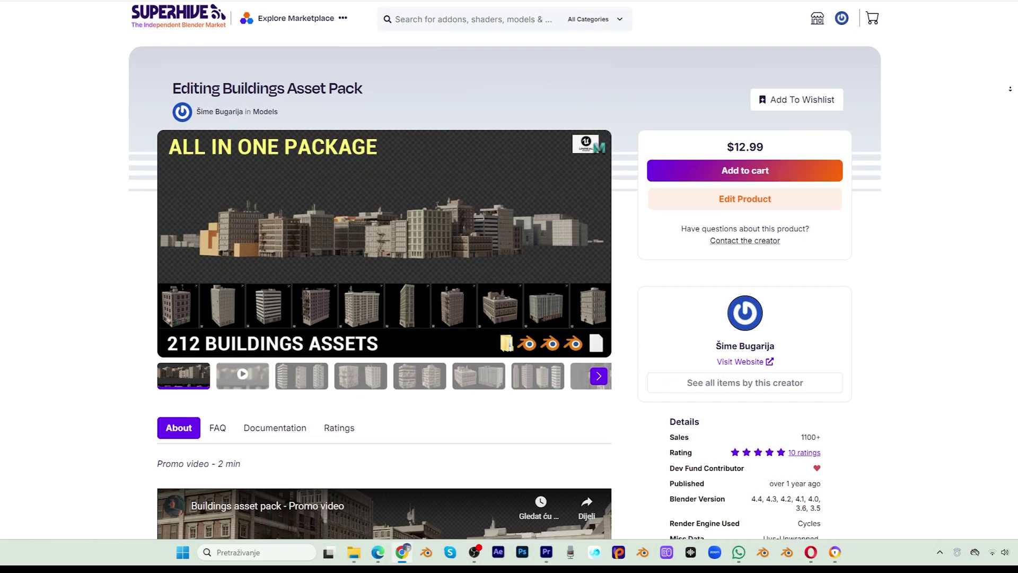
{"action": "scroll", "coordinate": [1010, 89], "scroll_direction": "down", "scroll_amount": 6}
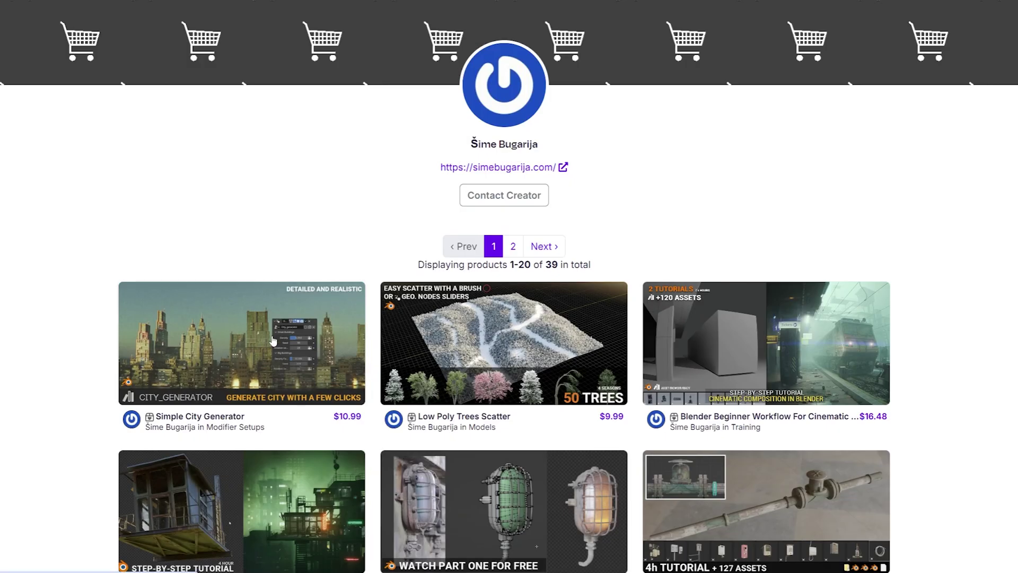
{"action": "left_click", "coordinate": [273, 340]}
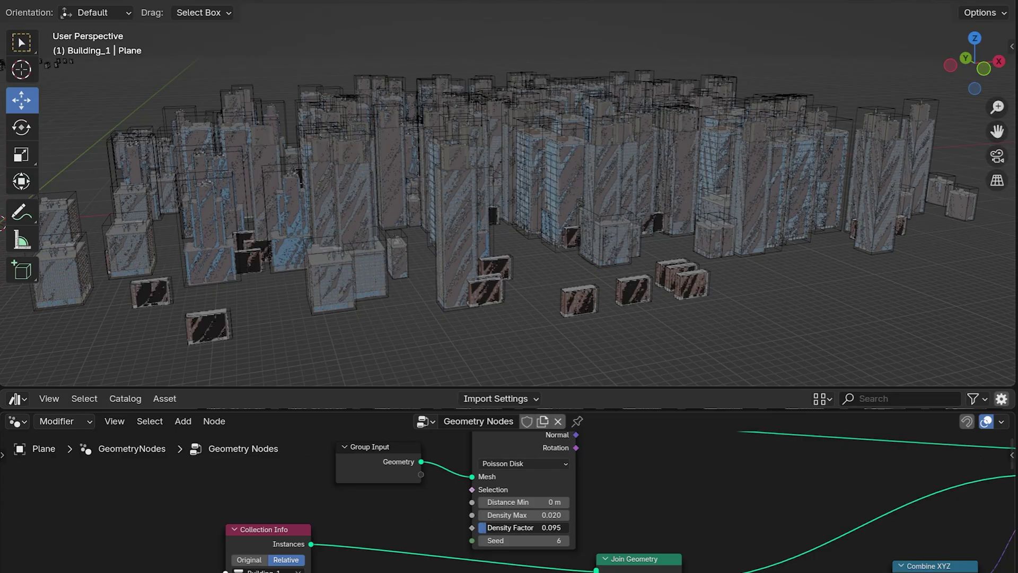
{"action": "left_click_drag", "start_coordinate": [487, 527], "coordinate": [527, 527]}
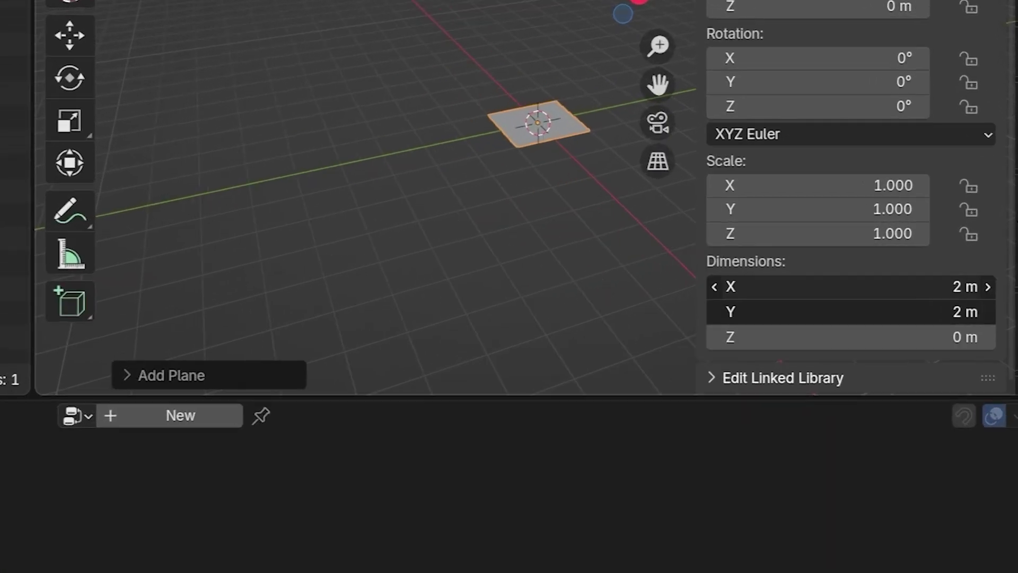
Resize the plane to 1000 m square and give it a new node tree named City_generator.
{"action": "left_click_drag", "start_coordinate": [928, 260], "coordinate": [928, 274]}
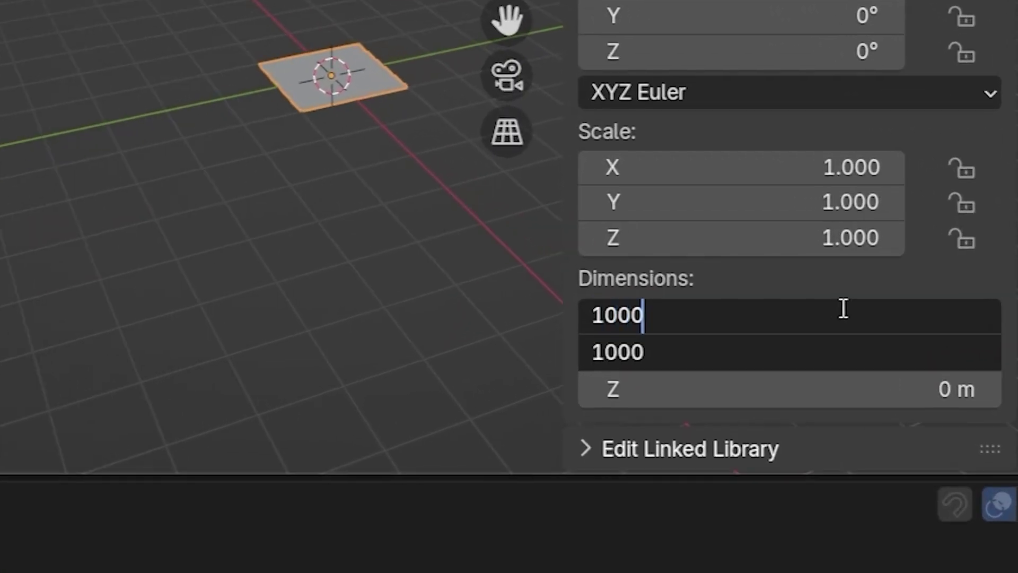
{"action": "key", "text": "Return"}
{"action": "key", "text": "n"}
{"action": "scroll", "coordinate": [724, 182], "scroll_direction": "down", "scroll_amount": 5}
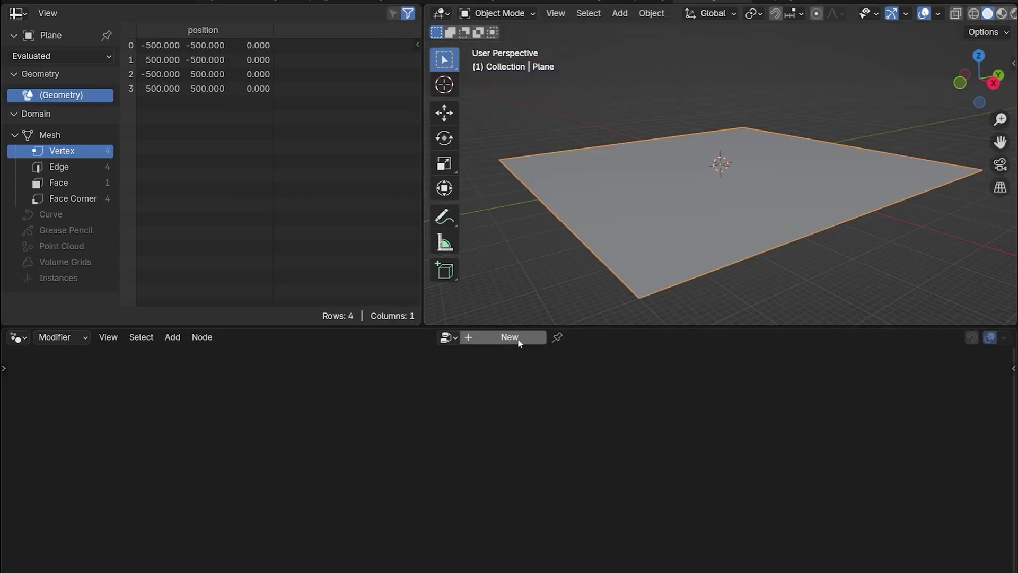
{"action": "left_click", "coordinate": [499, 340]}
{"action": "double_click", "coordinate": [488, 337]}
{"action": "type", "text": "City_genera"}
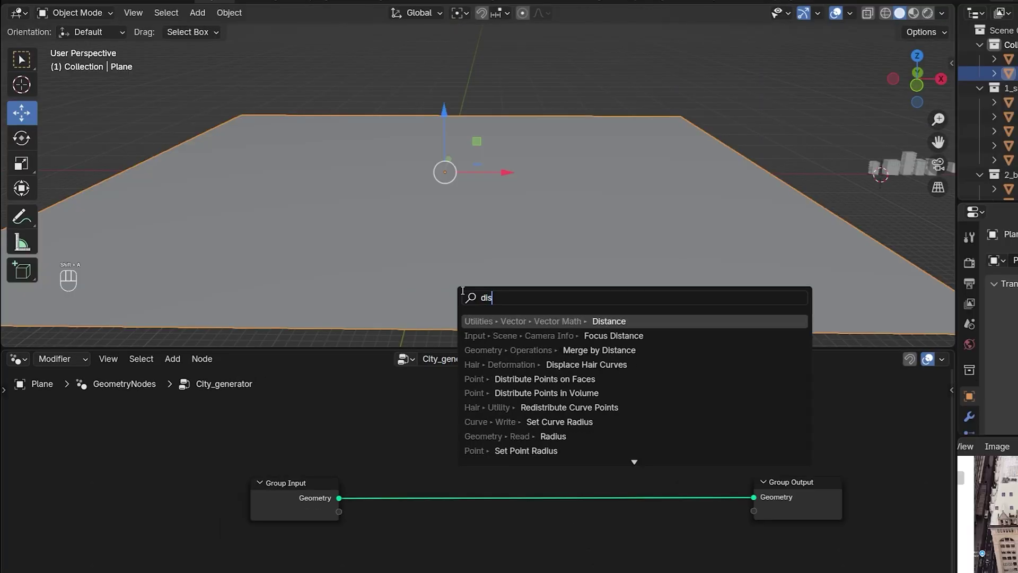
Add Distribute Points on Faces using Poisson Disk with Density Max 0.1.
{"action": "type", "text": "stri"}
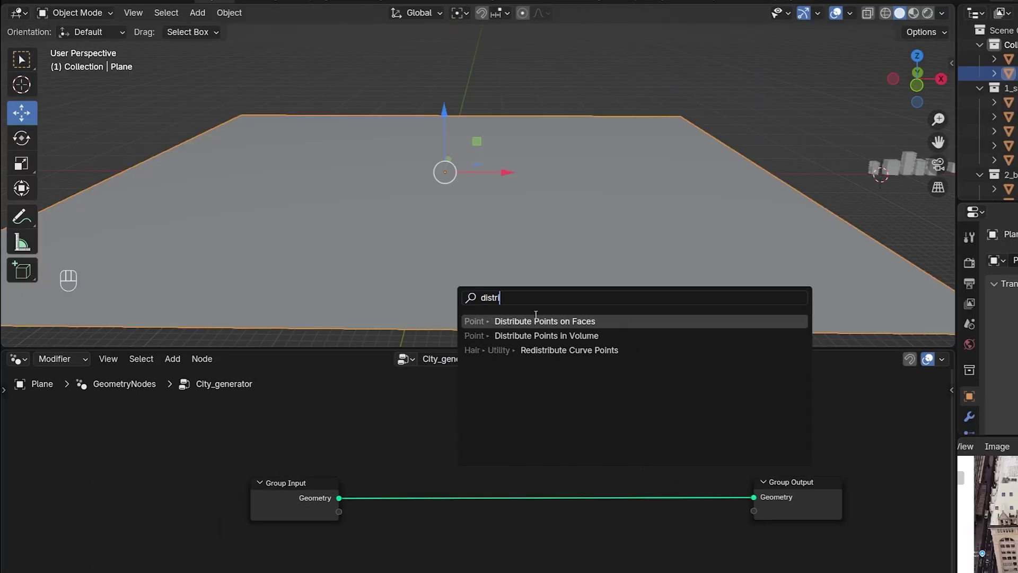
{"action": "key", "text": "Return"}
{"action": "left_click", "coordinate": [556, 488]}
{"action": "left_click", "coordinate": [558, 477]}
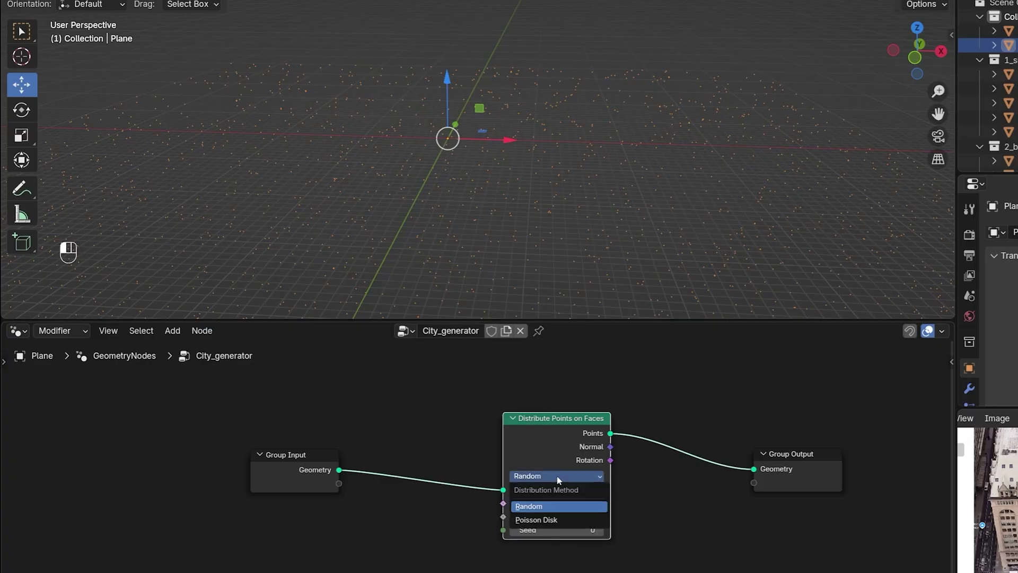
{"action": "left_click", "coordinate": [536, 520]}
{"action": "left_click", "coordinate": [557, 527]}
{"action": "type", "text": "0.1"}
{"action": "key", "text": "Return"}
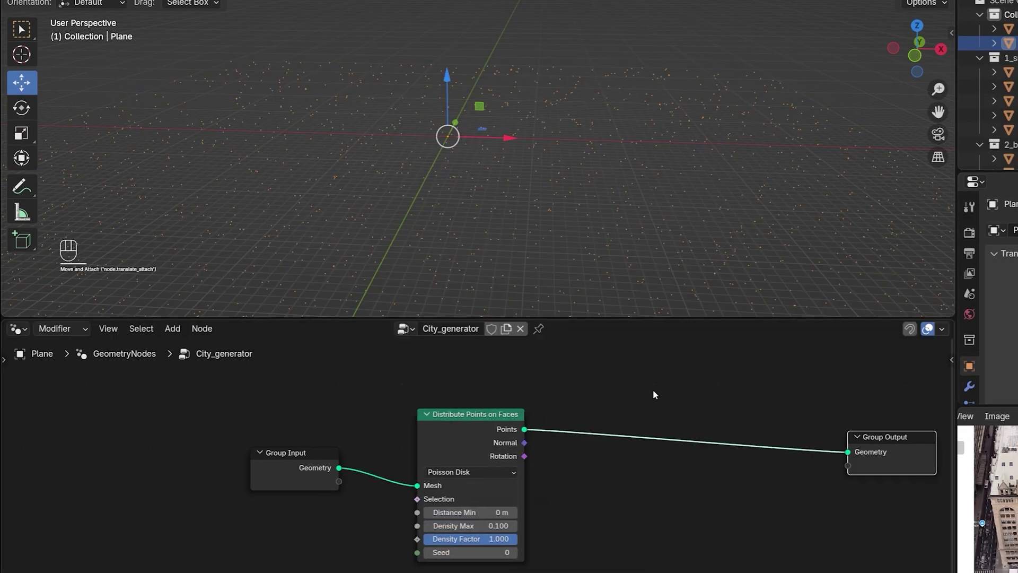
Insert a Join Geometry node on the points link and instance the 1_small_buildings collection.
{"action": "key", "text": "shift+a"}
{"action": "type", "text": "jo"}
{"action": "key", "text": "Return"}
{"action": "left_click", "coordinate": [743, 440]}
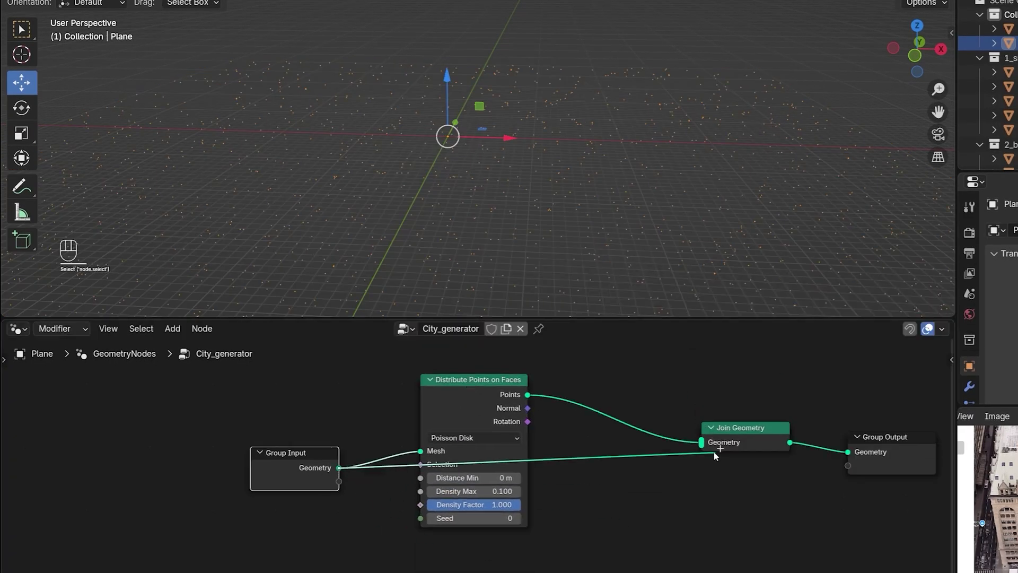
{"action": "key", "text": "shift+a"}
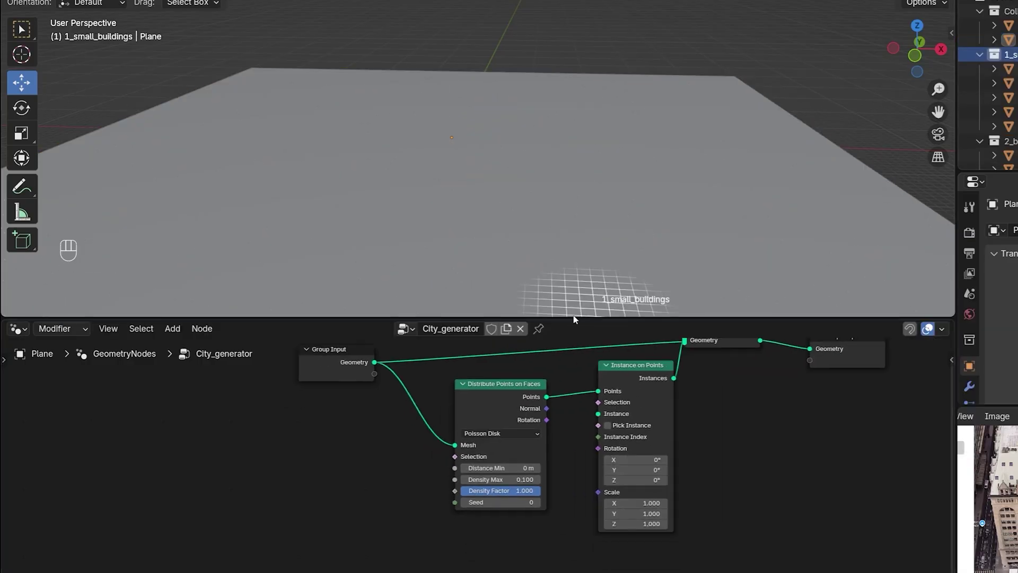
{"action": "left_click_drag", "start_coordinate": [580, 313], "coordinate": [606, 377]}
Enable Separate Children, Reset Children and Pick Instance, and lower the Density Factor.
{"action": "left_click_drag", "start_coordinate": [356, 534], "coordinate": [357, 547]}
{"action": "left_click", "coordinate": [615, 389]}
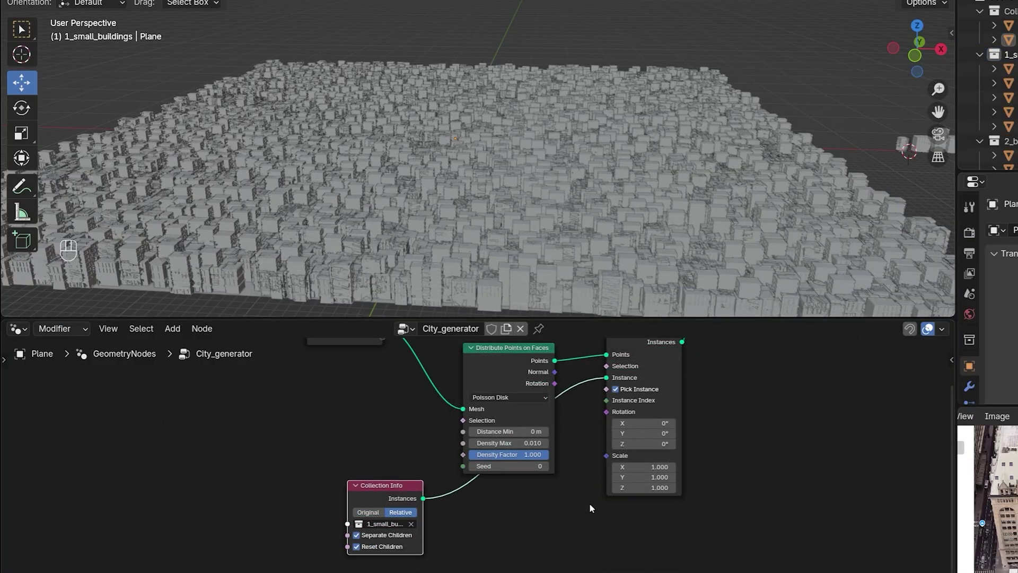
{"action": "left_click_drag", "start_coordinate": [534, 455], "coordinate": [477, 454]}
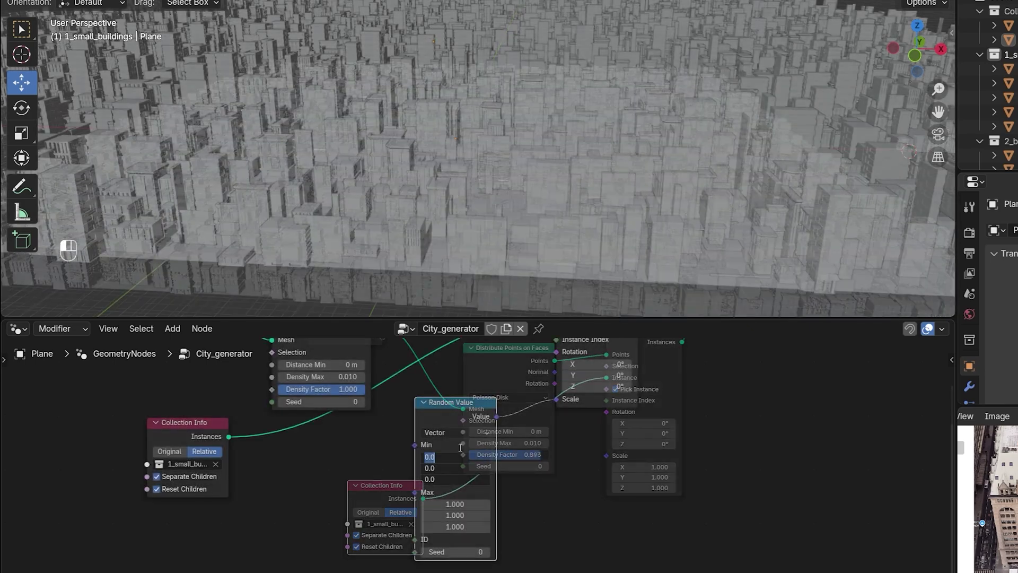
Randomize building scale with a Random Value vector, Min 0.8 and Max 1.4.
{"action": "key", "text": "Return"}
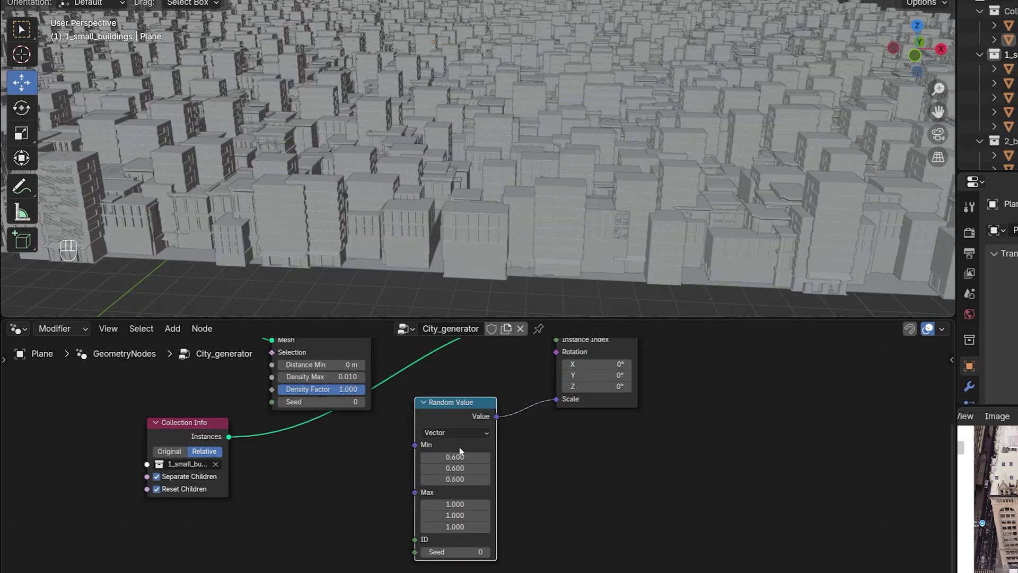
{"action": "mouse_move", "coordinate": [433, 503]}
{"action": "left_mouse_down"}
{"action": "mouse_move", "coordinate": [467, 502]}
{"action": "mouse_move", "coordinate": [447, 507]}
{"action": "left_mouse_up"}
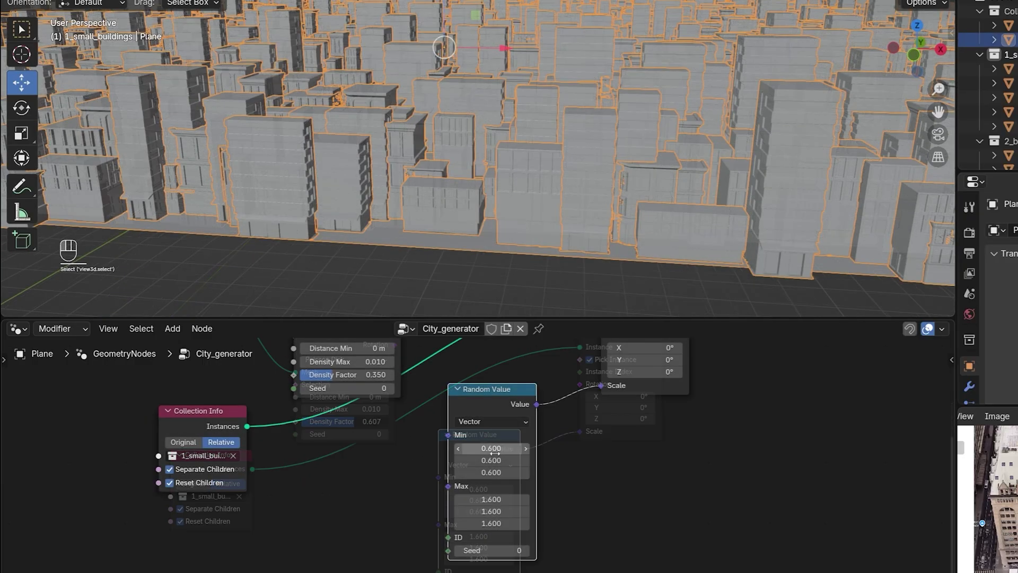
{"action": "left_click", "coordinate": [502, 446]}
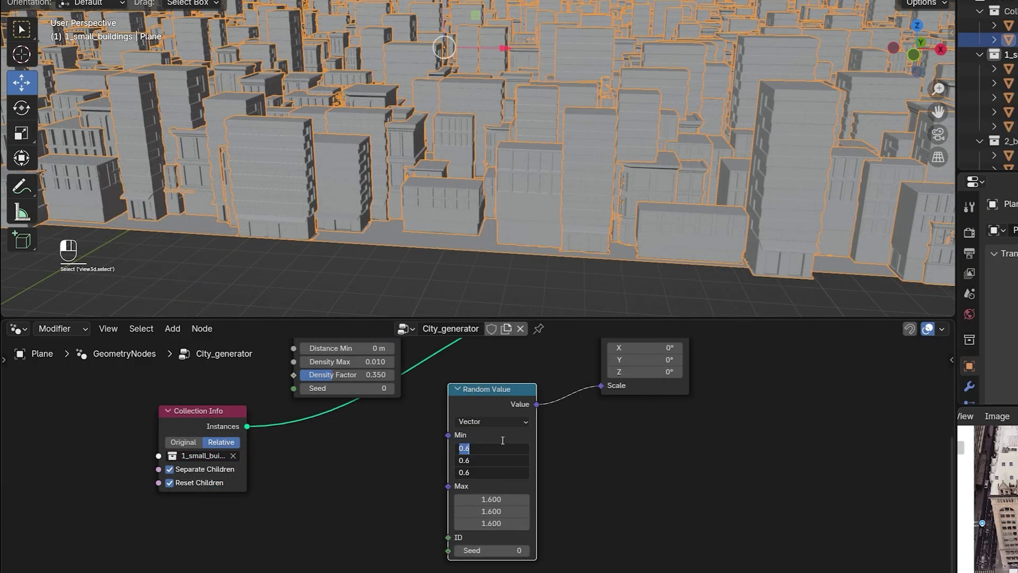
{"action": "type", "text": "0.8"}
{"action": "key", "text": "Return"}
{"action": "left_click_drag", "start_coordinate": [491, 499], "coordinate": [491, 523]}
{"action": "type", "text": "1.4"}
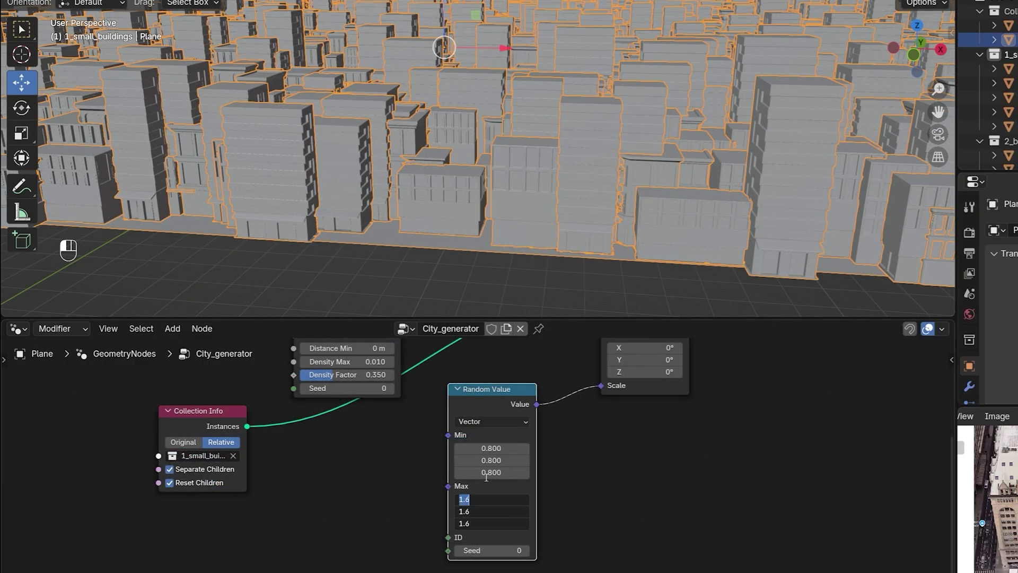
{"action": "key", "text": "Return"}
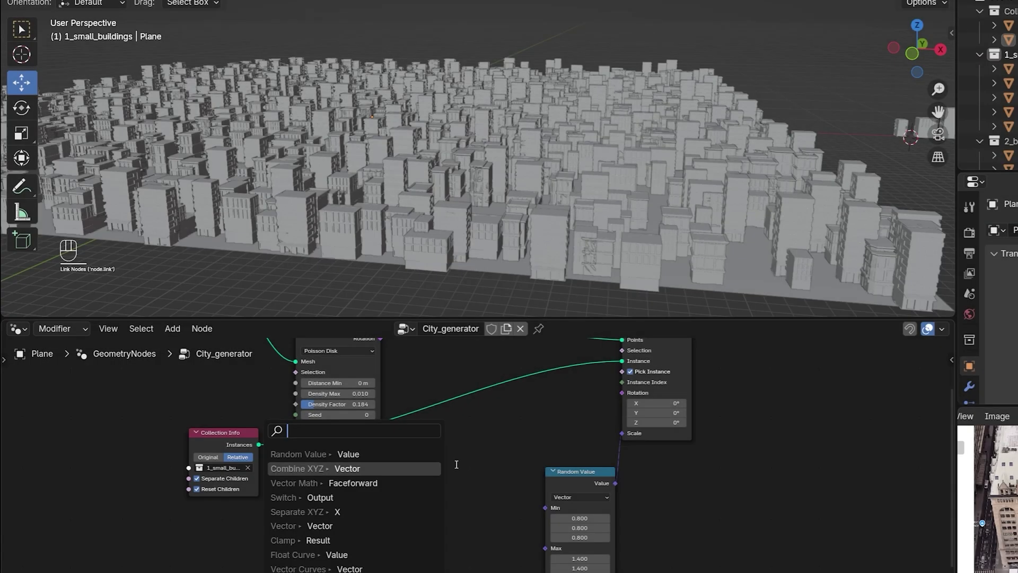
Add a Random Value node and a Combine XYZ node feeding the instance Rotation.
{"action": "type", "text": "ran"}
{"action": "key", "text": "Return"}
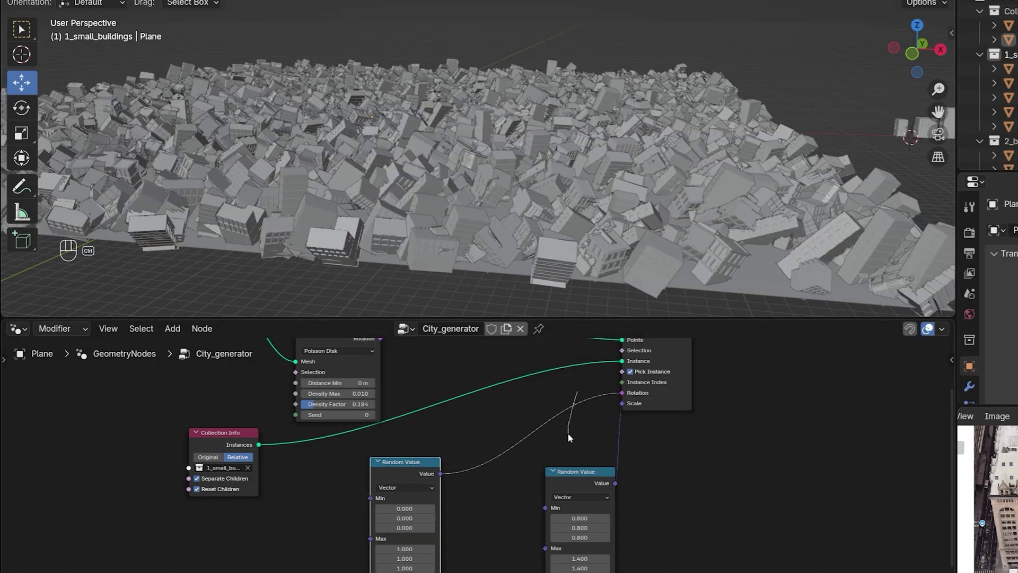
{"action": "right_click_drag", "start_coordinate": [567, 437], "coordinate": [567, 438], "text": "ctrl"}
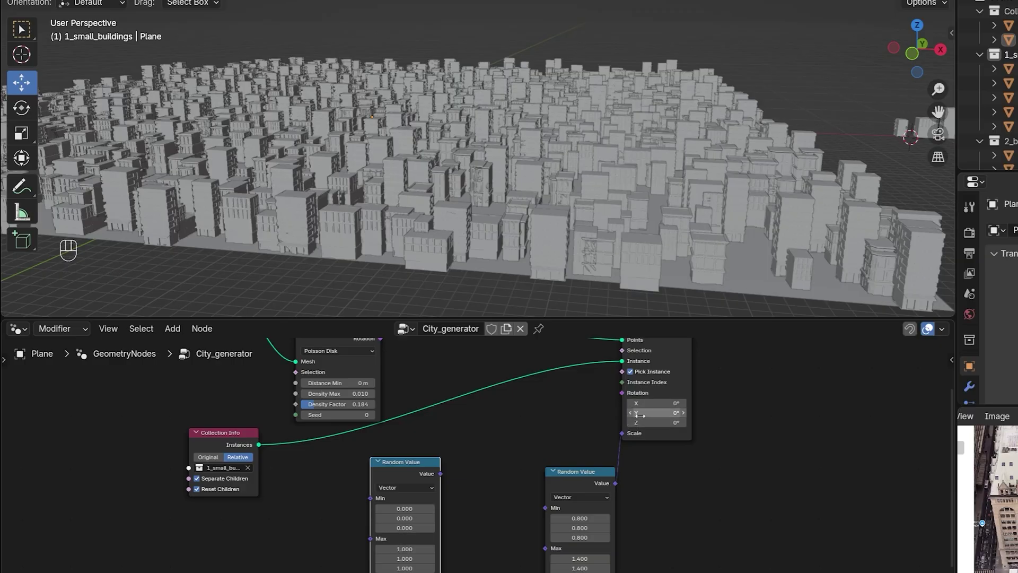
{"action": "left_click_drag", "start_coordinate": [622, 393], "coordinate": [374, 415]}
{"action": "type", "text": "comb"}
{"action": "key", "text": "Return"}
{"action": "left_click", "coordinate": [598, 404]}
Connect the random value into the Combine XYZ Z input for vertical-axis rotation.
{"action": "left_click_drag", "start_coordinate": [491, 450], "coordinate": [339, 426]}
{"action": "key", "text": "ctrl+z"}
{"action": "left_click_drag", "start_coordinate": [524, 439], "coordinate": [546, 440]}
{"action": "key", "text": "ctrl+z"}
{"action": "key", "text": "ctrl+z"}
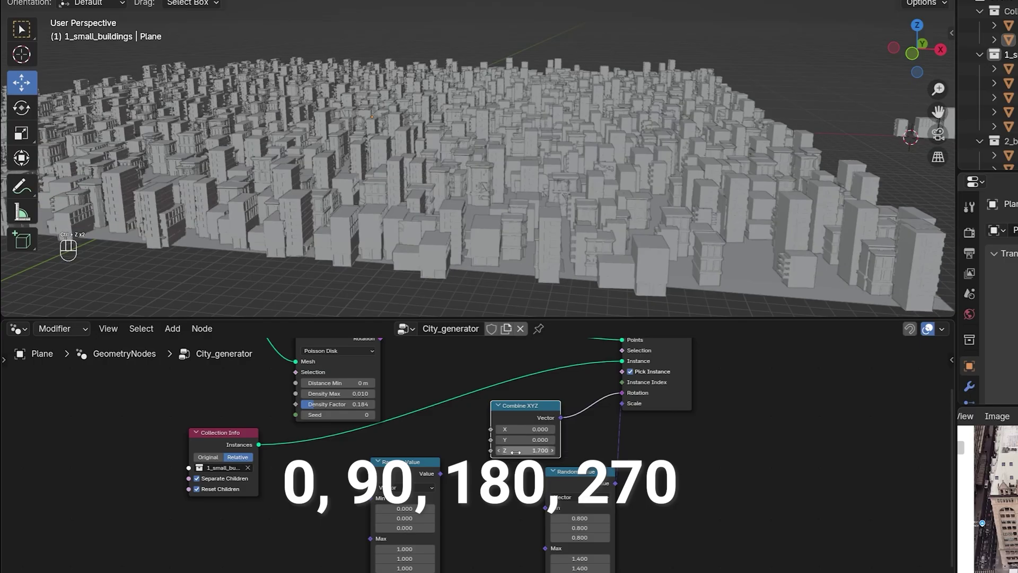
{"action": "middle_click_drag", "start_coordinate": [439, 473], "coordinate": [442, 458]}
{"action": "left_click_drag", "start_coordinate": [442, 459], "coordinate": [493, 436]}
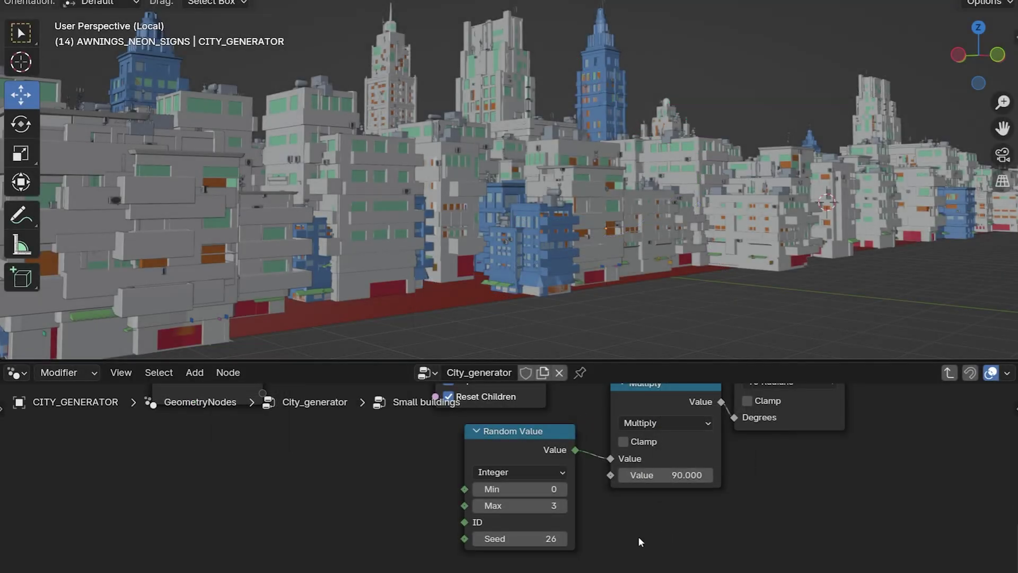
Raise the rotation Seed four times to reshuffle building orientations.
{"action": "left_click", "coordinate": [562, 539]}
{"action": "left_click", "coordinate": [563, 539]}
{"action": "left_click", "coordinate": [562, 539]}
{"action": "left_click", "coordinate": [563, 539]}
{"action": "left_click", "coordinate": [562, 539]}
{"action": "left_click", "coordinate": [563, 539]}
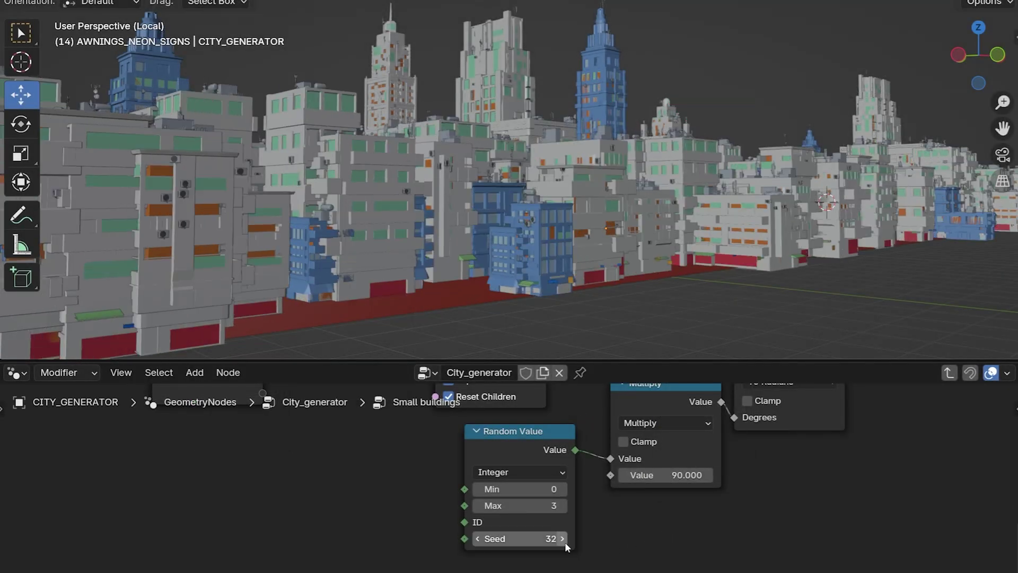
{"action": "left_click", "coordinate": [563, 539]}
{"action": "left_click", "coordinate": [563, 539]}
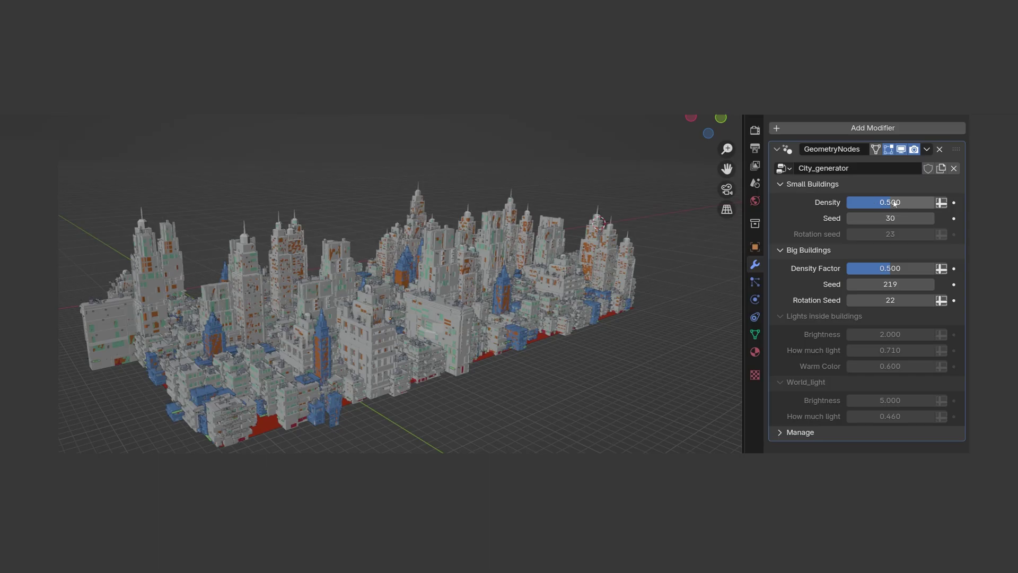
Adjust the building densities and move the small buildings into a new 1_small_buildings collection.
{"action": "left_click_drag", "start_coordinate": [894, 203], "coordinate": [884, 206]}
{"action": "left_click_drag", "start_coordinate": [890, 268], "coordinate": [934, 268]}
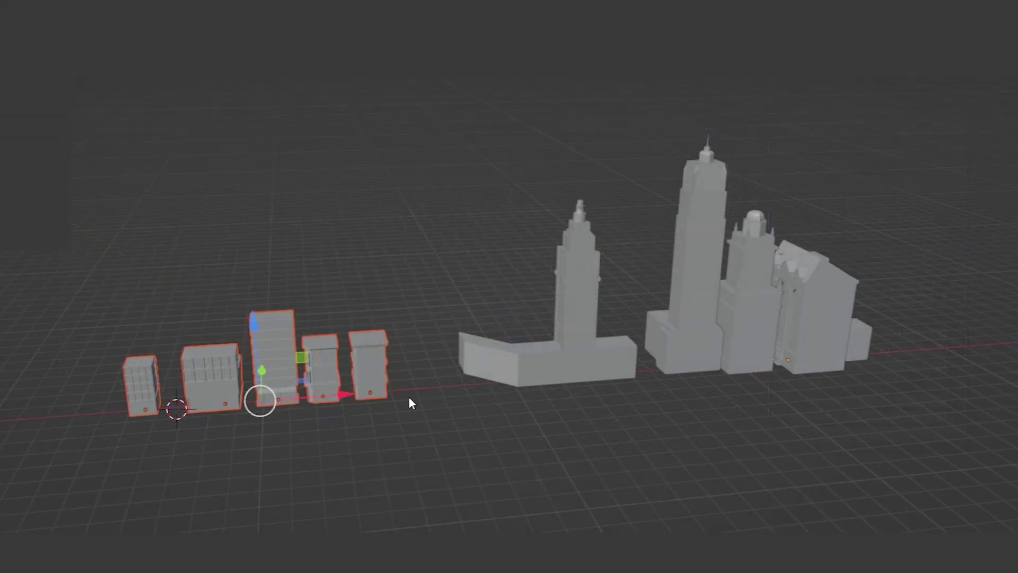
{"action": "key", "text": "m"}
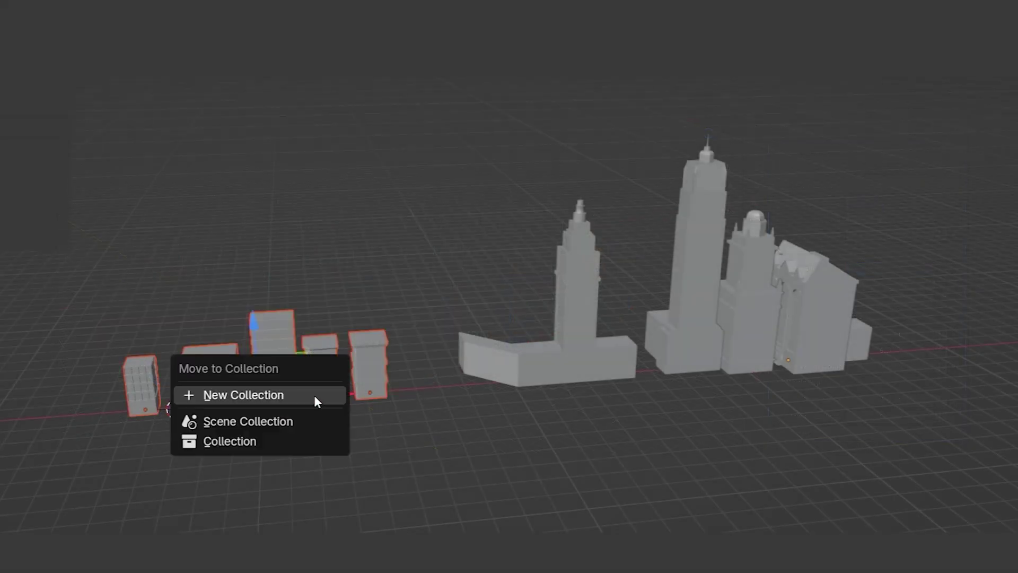
{"action": "left_click", "coordinate": [316, 395]}
{"action": "type", "text": "1_small_"}
{"action": "left_click", "coordinate": [304, 427]}
Move all the big buildings into a new collection named 2_big_buildings.
{"action": "left_click_drag", "start_coordinate": [466, 150], "coordinate": [841, 404]}
{"action": "key", "text": "m"}
{"action": "left_click", "coordinate": [664, 411]}
{"action": "type", "text": "2_big_buil"}
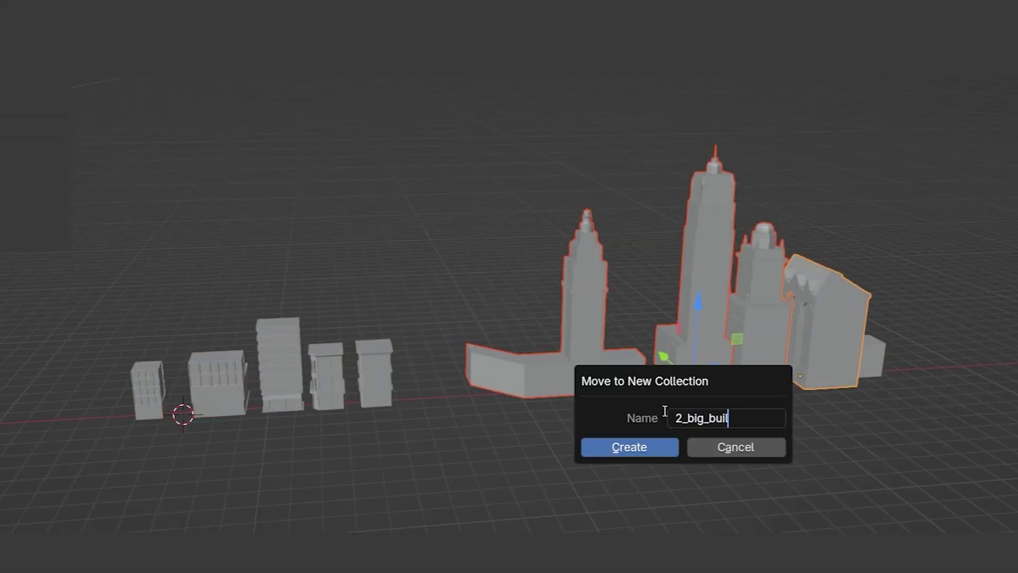
{"action": "type", "text": "dings"}
Box-select the building scatter nodes and pull them closer together.
{"action": "left_click_drag", "start_coordinate": [292, 349], "coordinate": [600, 571]}
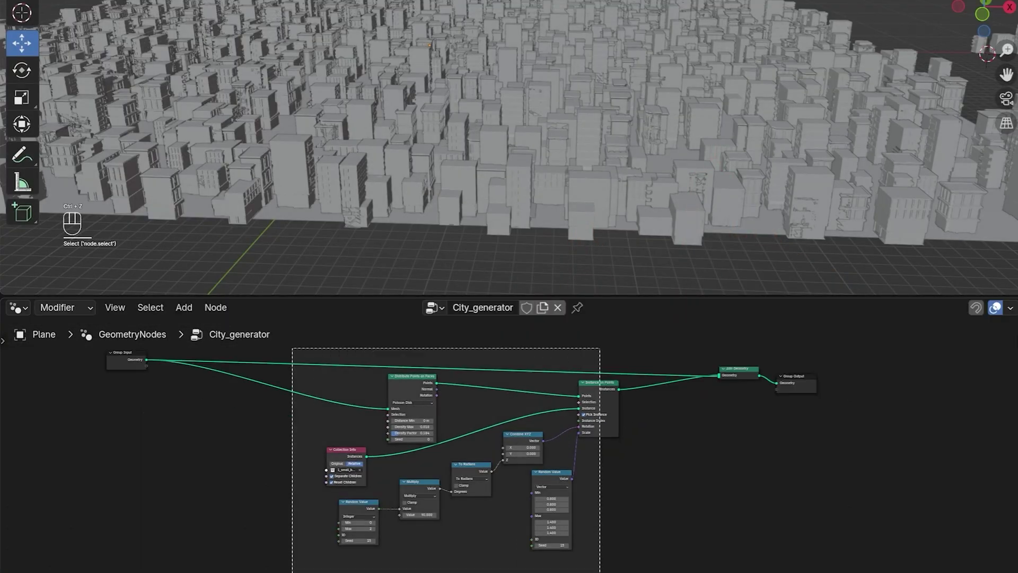
{"action": "key", "text": "s"}
{"action": "left_click", "coordinate": [552, 456]}
Group the scatter nodes into a node group named Small buildings.
{"action": "key", "text": "ctrl+g"}
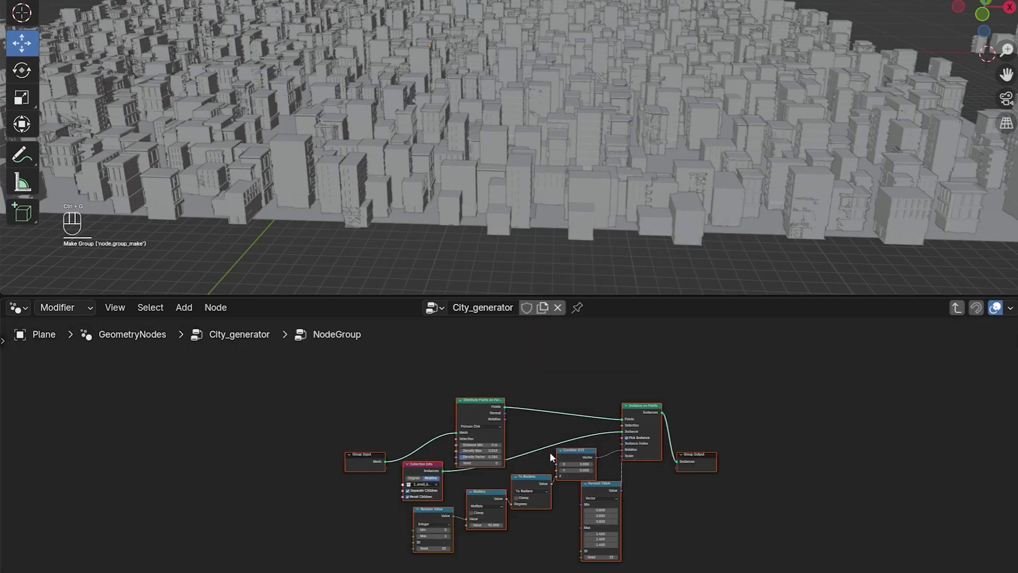
{"action": "key", "text": "ctrl+Tab"}
{"action": "scroll", "coordinate": [461, 380], "scroll_direction": "up", "scroll_amount": 1}
{"action": "left_click_drag", "start_coordinate": [494, 391], "coordinate": [561, 390]}
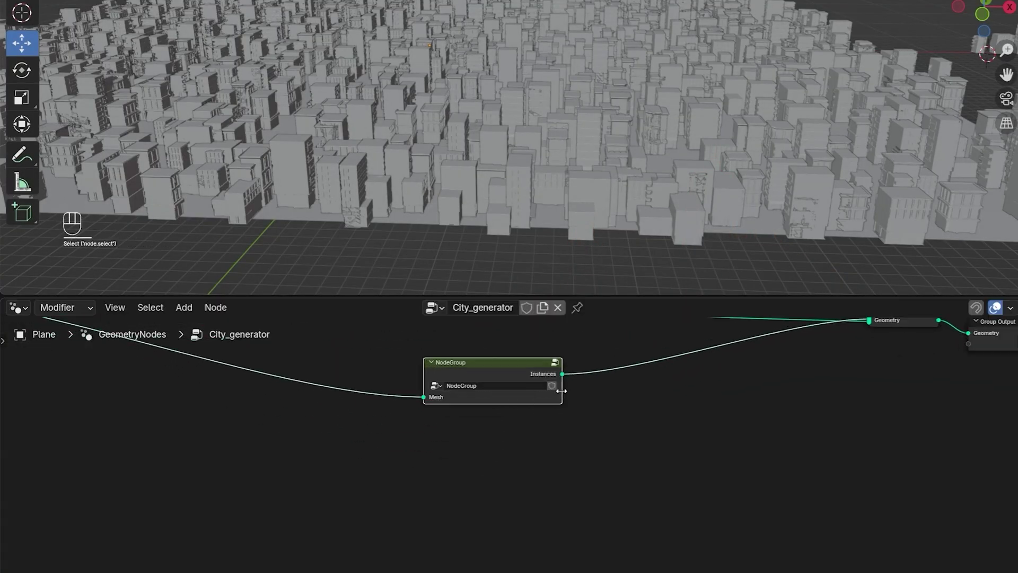
{"action": "left_click", "coordinate": [558, 362]}
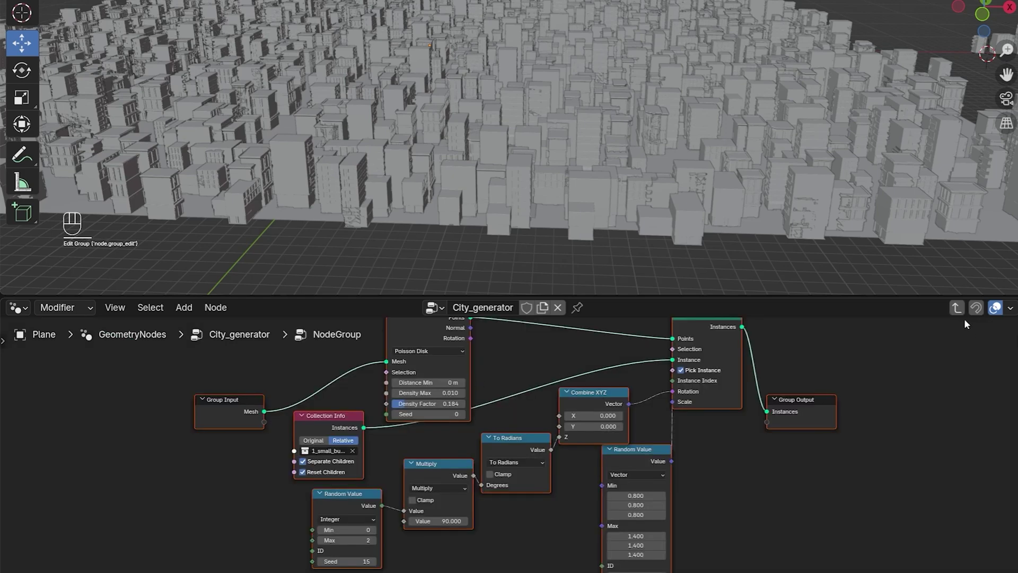
{"action": "key", "text": "ctrl+Tab"}
{"action": "double_click", "coordinate": [498, 390]}
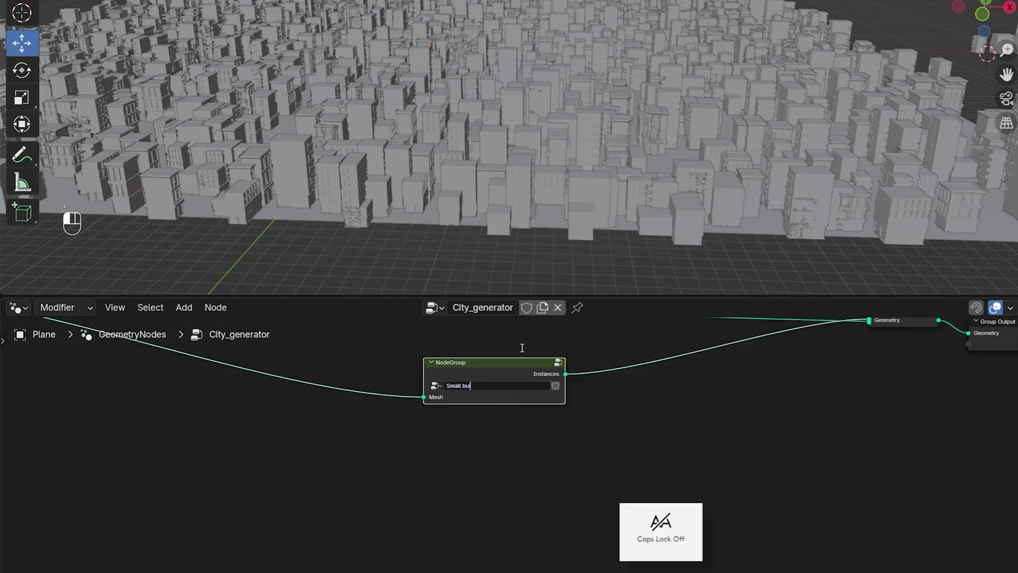
Duplicate it as Big_buildings, join its instances, and expose Density Factor and Seed inputs.
{"action": "key", "text": "shift+d"}
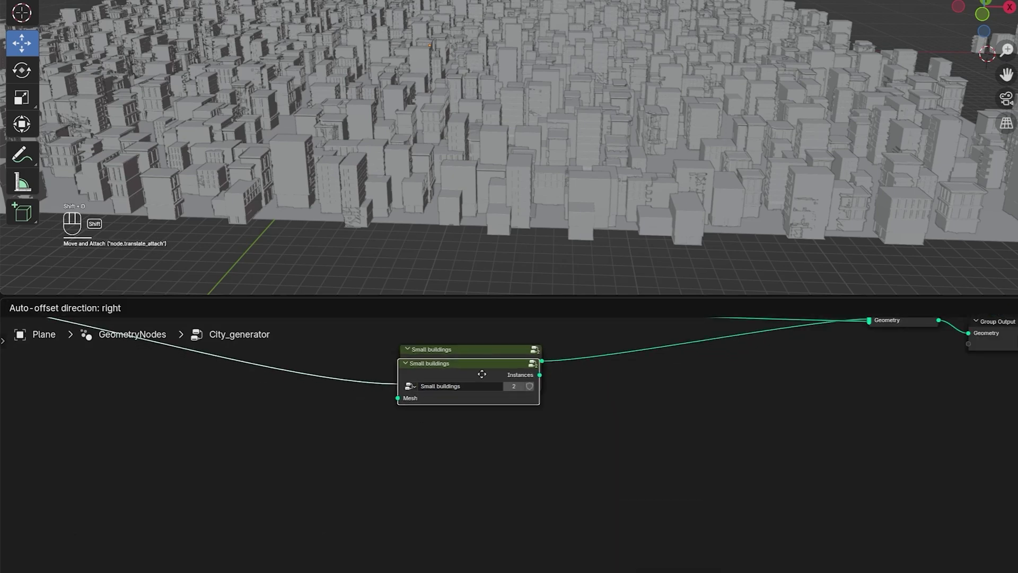
{"action": "left_click", "coordinate": [543, 370]}
{"action": "scroll", "coordinate": [359, 427], "scroll_direction": "down", "scroll_amount": 1}
{"action": "left_click_drag", "start_coordinate": [79, 355], "coordinate": [266, 433]}
{"action": "middle_click_drag", "start_coordinate": [607, 457], "coordinate": [558, 465]}
{"action": "left_click_drag", "start_coordinate": [555, 463], "coordinate": [558, 464]}
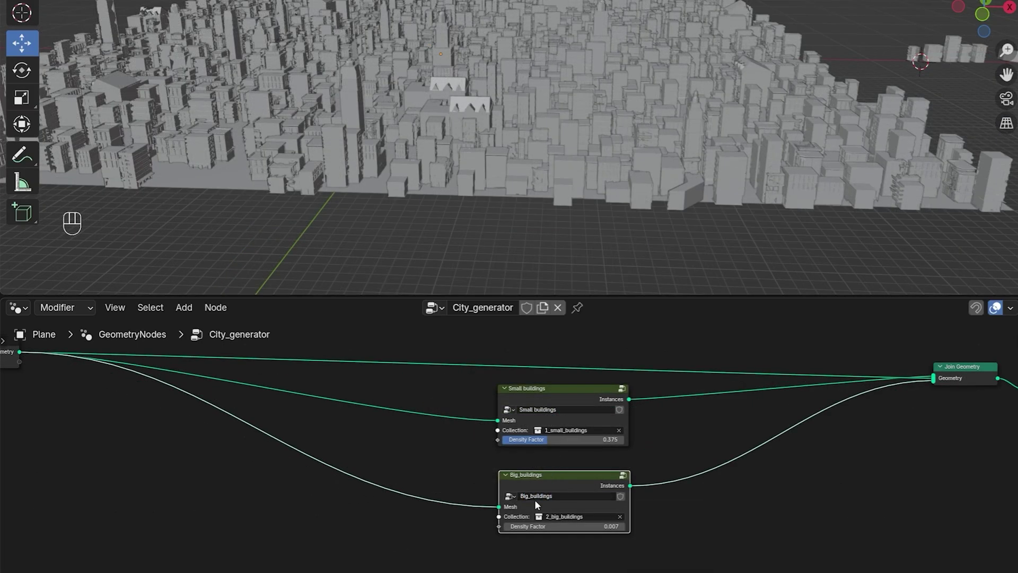
{"action": "left_click_drag", "start_coordinate": [537, 321], "coordinate": [437, 540]}
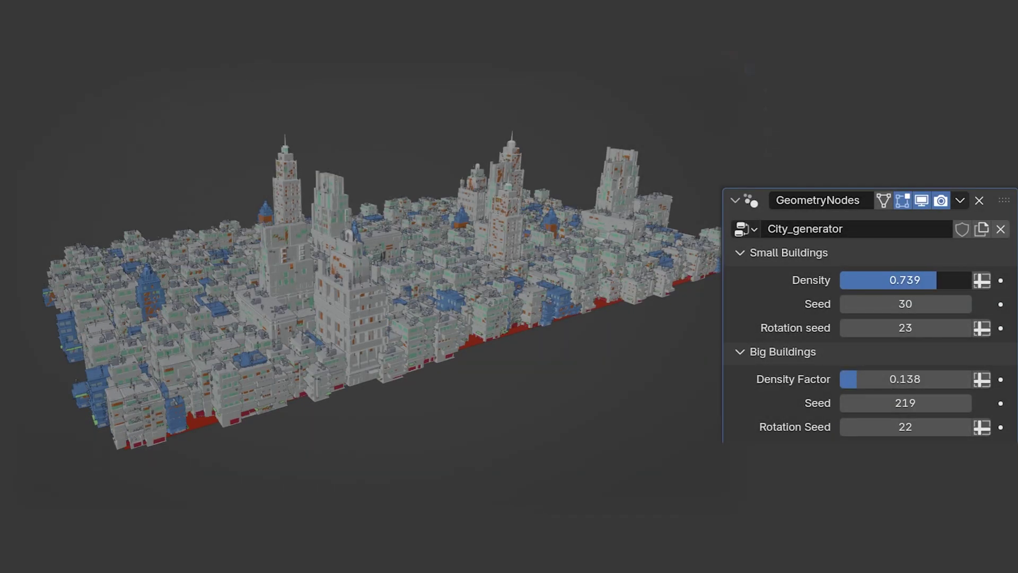
Raise Big Buildings Density Factor to 0.730 and change its Seed and rotation seed.
{"action": "scroll", "coordinate": [971, 305], "scroll_direction": "up", "scroll_amount": 5, "text": "ctrl"}
{"action": "scroll", "coordinate": [965, 327], "scroll_direction": "up", "scroll_amount": 6, "text": "ctrl"}
{"action": "left_click_drag", "start_coordinate": [902, 379], "coordinate": [936, 379]}
{"action": "left_click", "coordinate": [965, 403]}
{"action": "scroll", "coordinate": [965, 403], "scroll_direction": "up", "scroll_amount": 5, "text": "ctrl"}
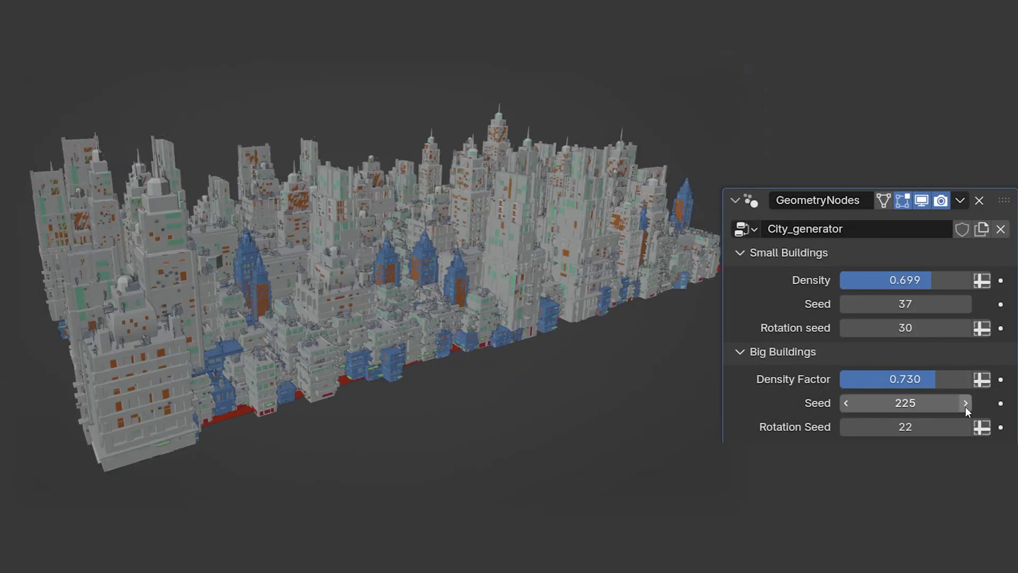
{"action": "left_click_drag", "start_coordinate": [957, 427], "coordinate": [944, 426]}
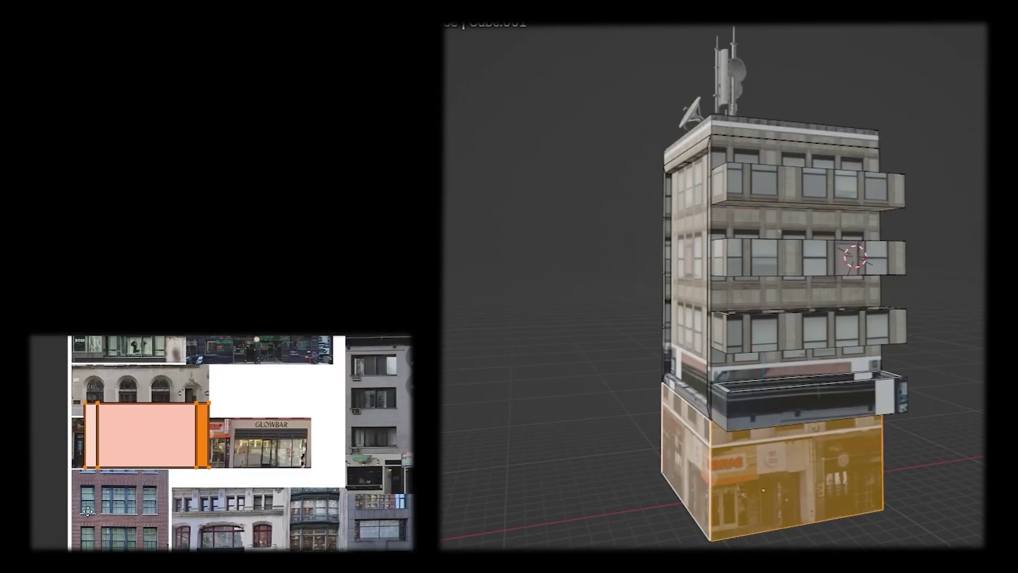
Scale the storefront UV island to fit and assign B_glass to the window faces.
{"action": "key", "text": "s"}
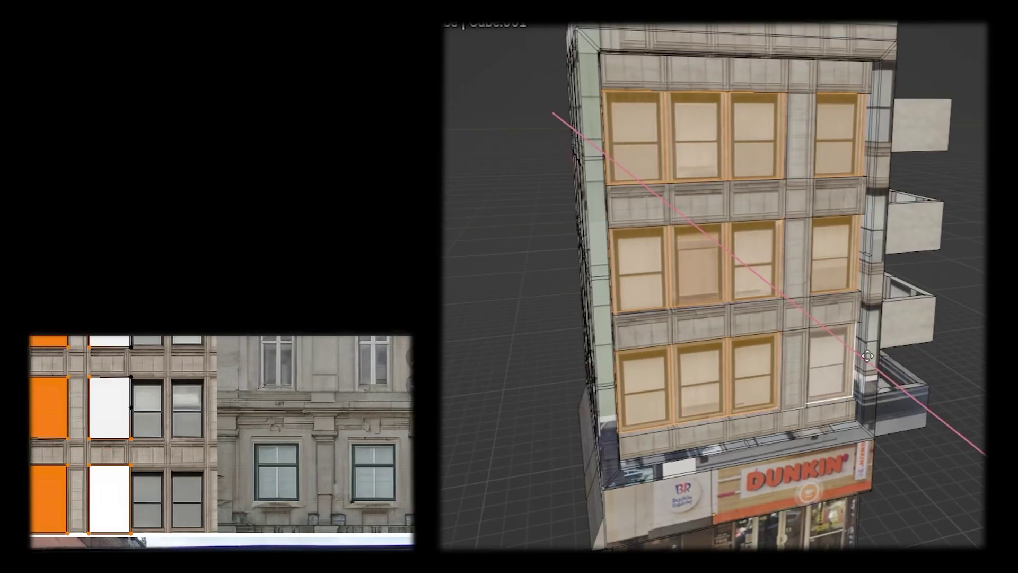
{"action": "left_click", "coordinate": [791, 408]}
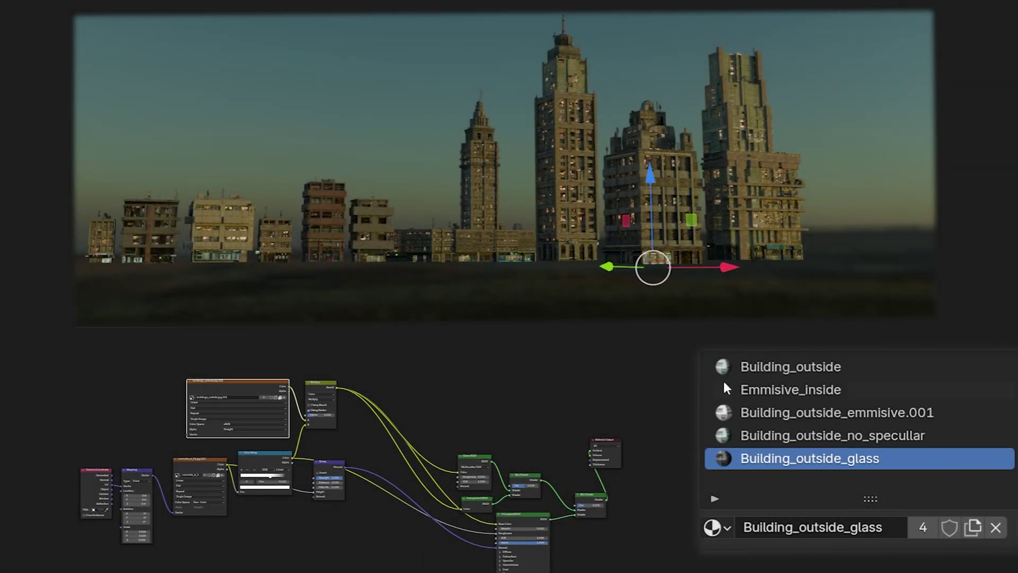
{"action": "left_click", "coordinate": [742, 374]}
{"action": "left_click", "coordinate": [755, 387]}
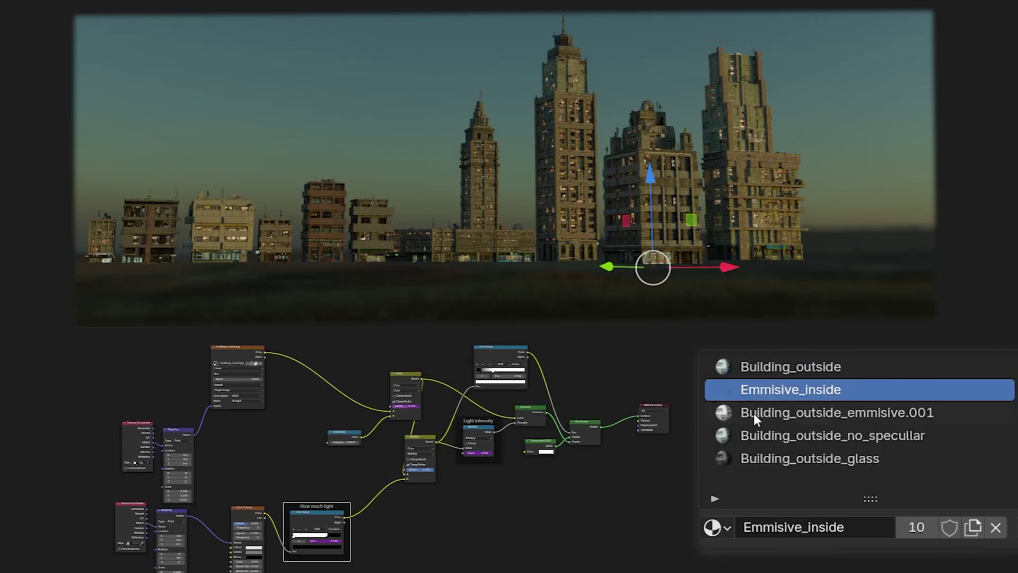
{"action": "left_click", "coordinate": [755, 412]}
{"action": "left_click", "coordinate": [760, 436]}
{"action": "left_click", "coordinate": [748, 458]}
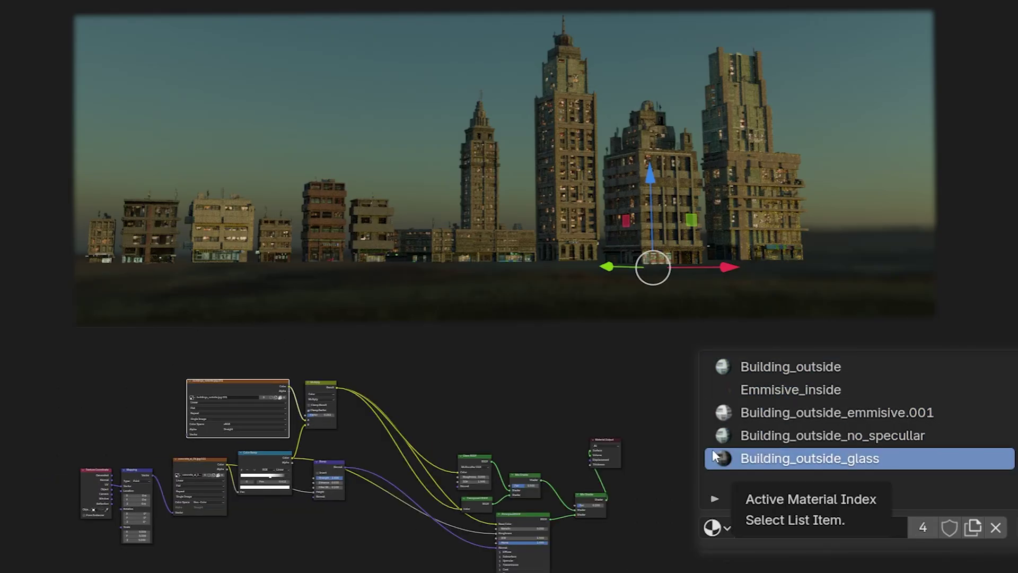
{"action": "left_click", "coordinate": [771, 219]}
{"action": "left_click", "coordinate": [747, 370]}
{"action": "left_click", "coordinate": [762, 391]}
{"action": "left_click", "coordinate": [762, 413]}
{"action": "left_click", "coordinate": [759, 435]}
{"action": "left_click", "coordinate": [498, 243]}
{"action": "left_click", "coordinate": [762, 389]}
{"action": "left_click", "coordinate": [761, 412]}
{"action": "left_click", "coordinate": [759, 435]}
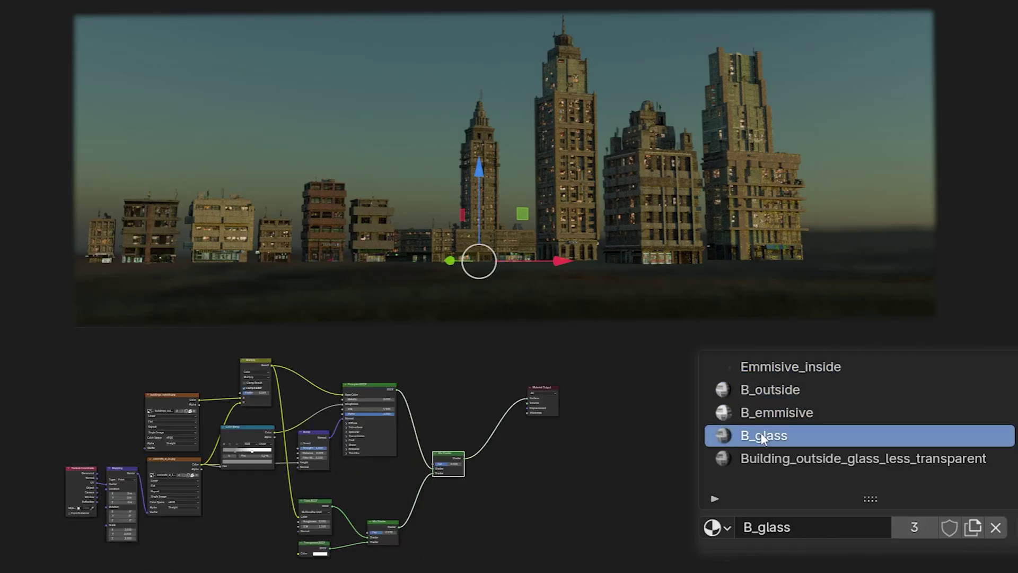
{"action": "left_click", "coordinate": [761, 458]}
{"action": "left_click", "coordinate": [371, 234]}
{"action": "left_click", "coordinate": [344, 239]}
{"action": "left_click", "coordinate": [273, 233]}
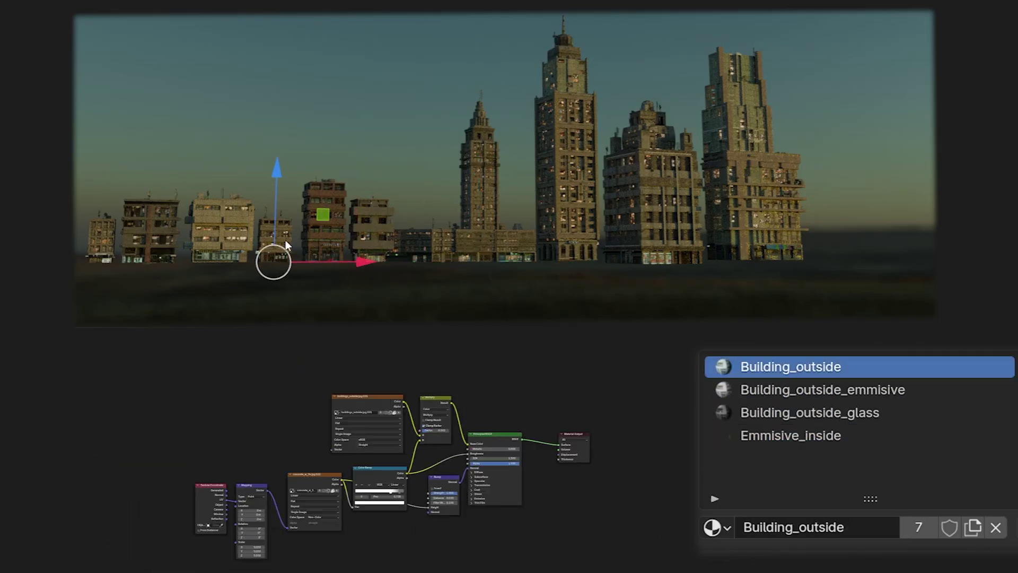
{"action": "left_click", "coordinate": [224, 237]}
{"action": "left_click", "coordinate": [332, 224]}
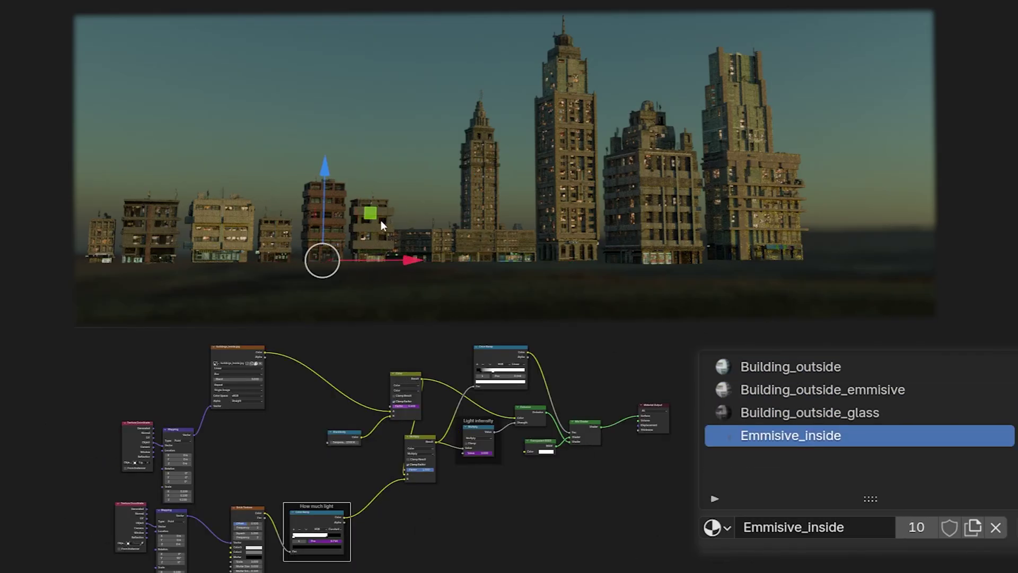
{"action": "left_click", "coordinate": [380, 224]}
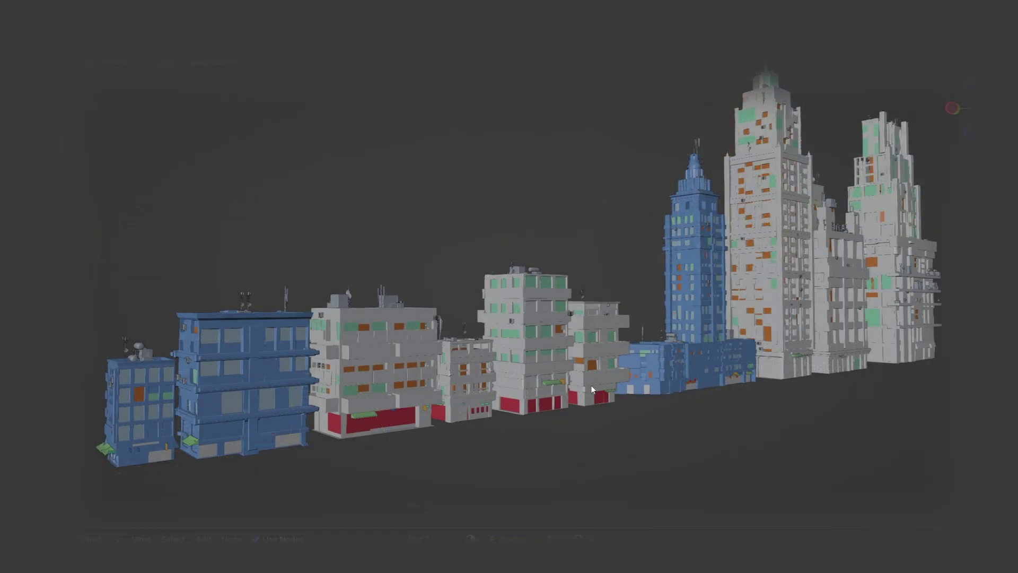
Switch to Rendered shading and orbit to a three-quarter view of the buildings.
{"action": "key", "text": "z"}
{"action": "left_click", "coordinate": [593, 307]}
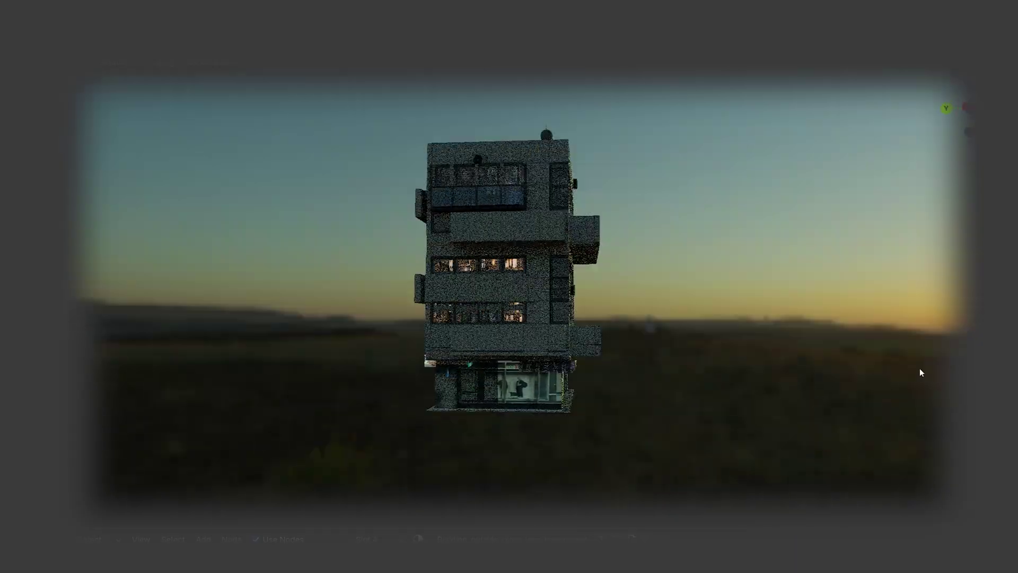
{"action": "middle_click_drag", "start_coordinate": [919, 368], "coordinate": [779, 403]}
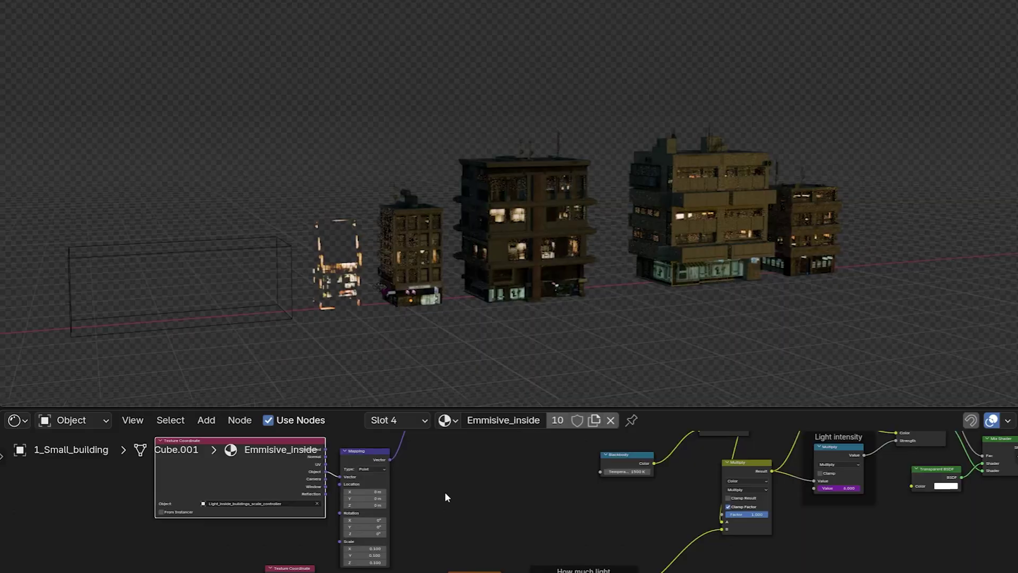
{"action": "middle_click_drag", "start_coordinate": [444, 492], "coordinate": [540, 518]}
Feed Texture Coordinate Object into Mapping, shrink the light controller box, and view rendered.
{"action": "scroll", "coordinate": [539, 518], "scroll_direction": "up", "scroll_amount": 1}
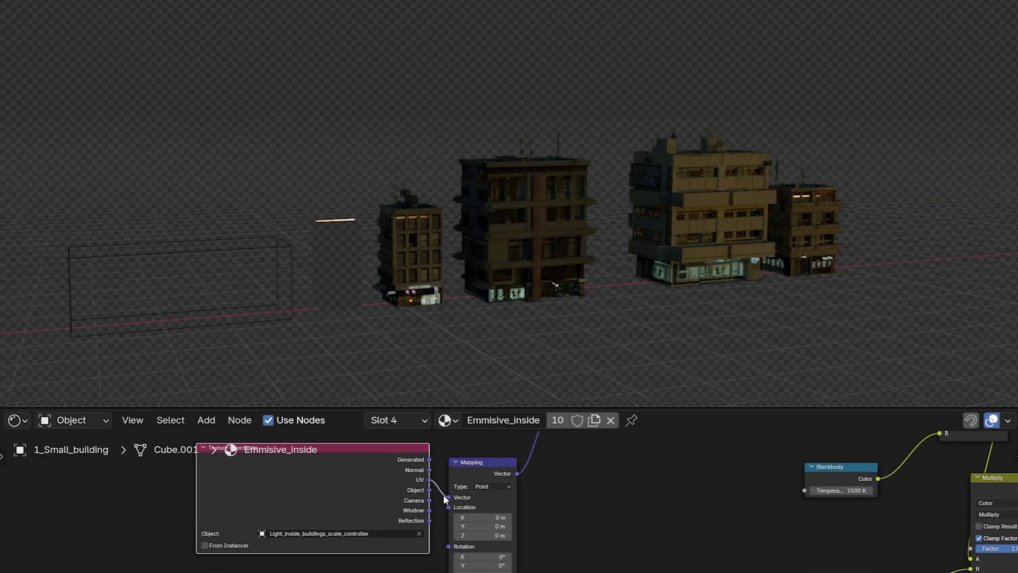
{"action": "left_click_drag", "start_coordinate": [449, 500], "coordinate": [449, 497]}
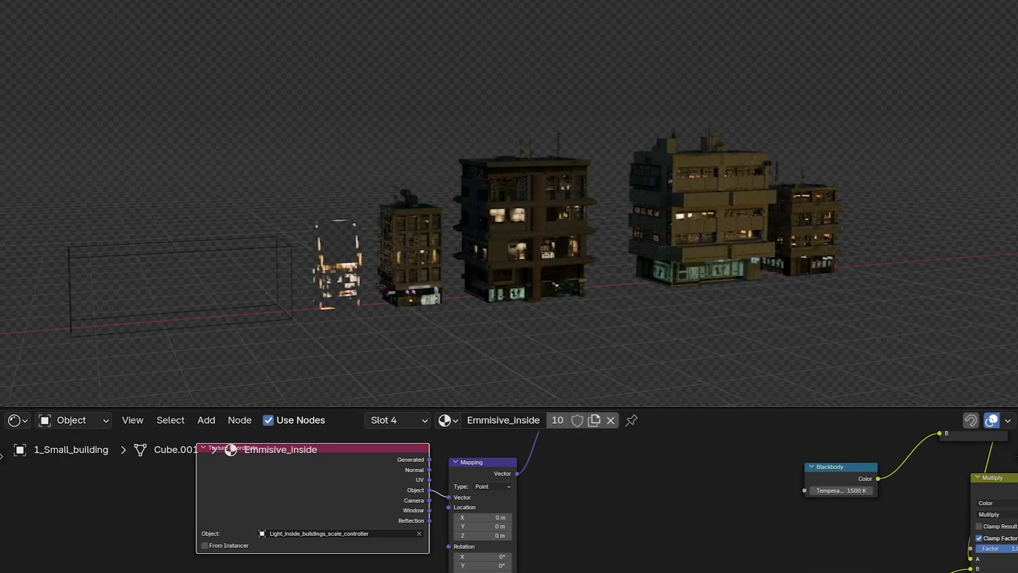
{"action": "left_click", "coordinate": [241, 258]}
{"action": "key", "text": "s"}
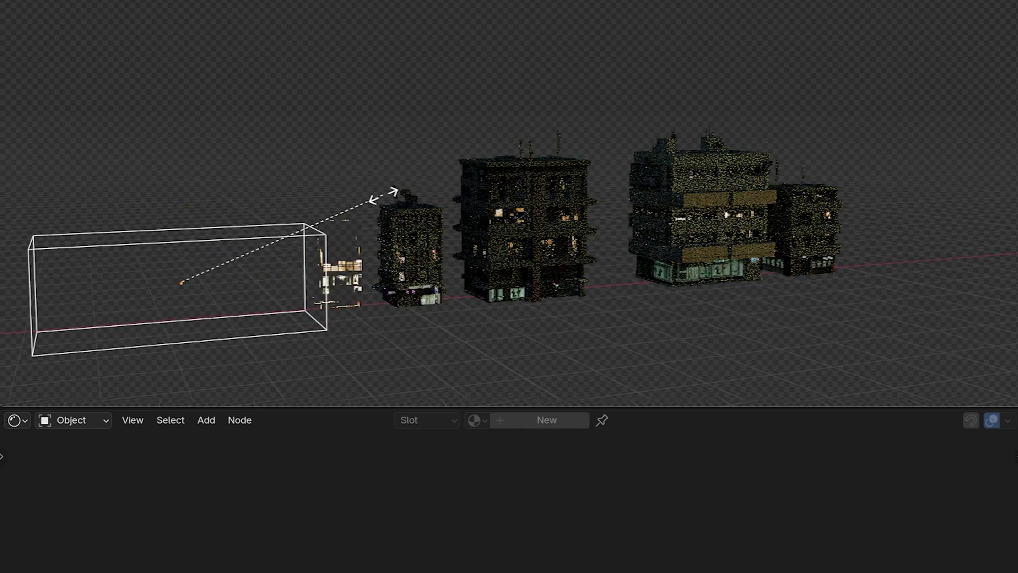
{"action": "left_click", "coordinate": [339, 211]}
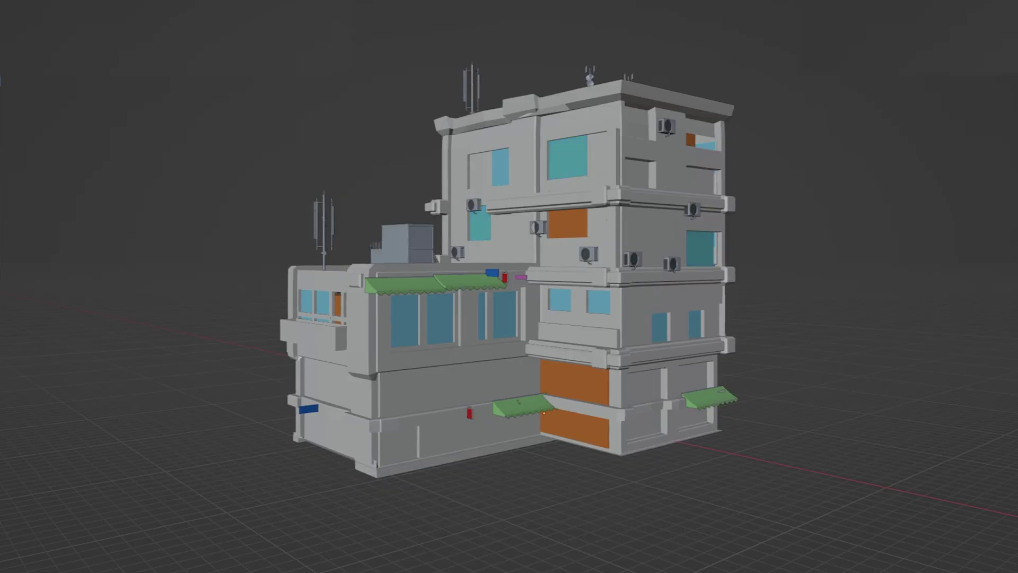
{"action": "key", "text": "z"}
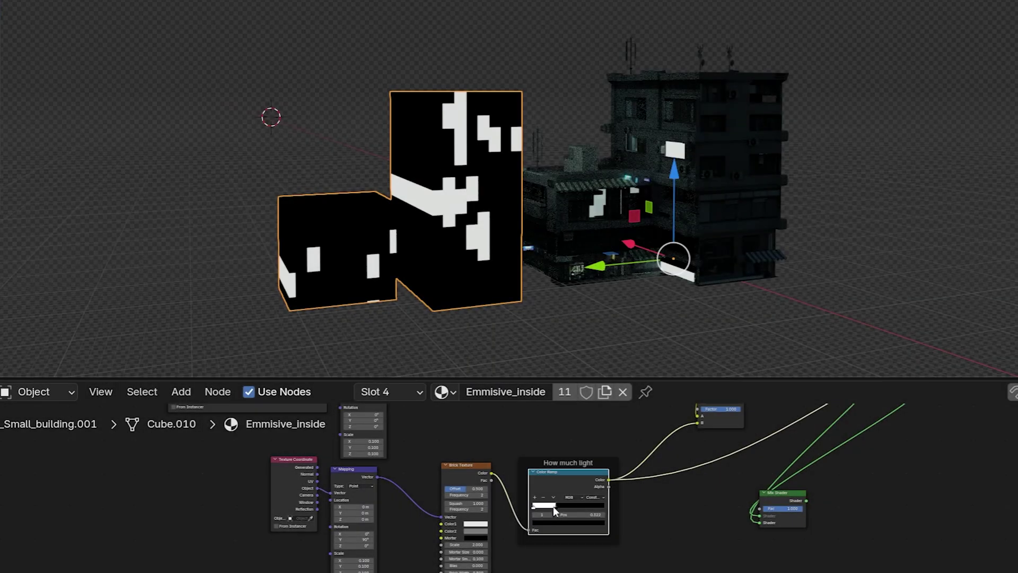
Light more windows via the ramp and route the Mix Shader result to the material output.
{"action": "mouse_move", "coordinate": [554, 507]}
{"action": "left_mouse_down"}
{"action": "mouse_move", "coordinate": [590, 504]}
{"action": "mouse_move", "coordinate": [567, 506]}
{"action": "left_mouse_up"}
{"action": "left_click", "coordinate": [774, 493], "text": "ctrl+shift"}
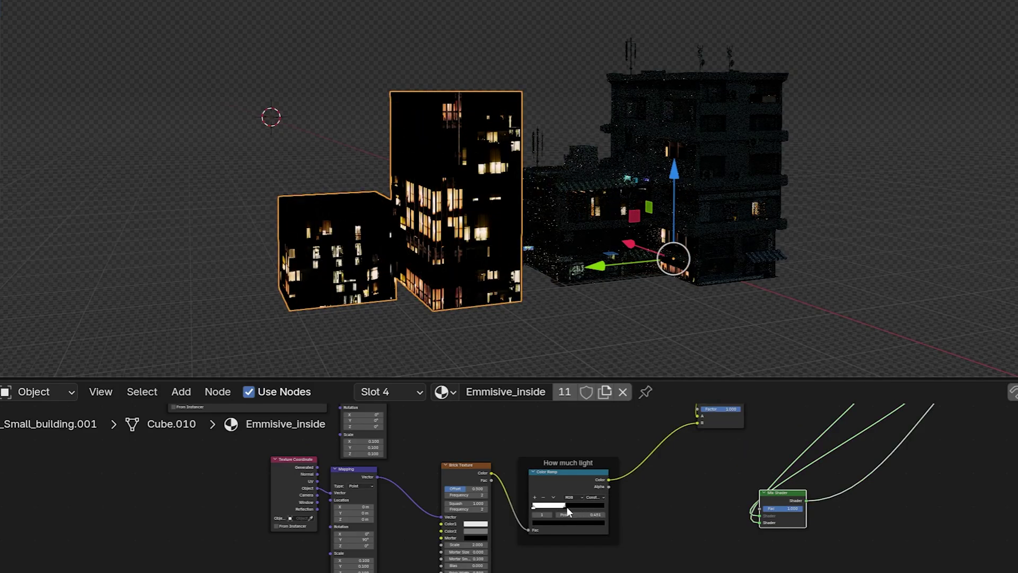
{"action": "middle_click_drag", "start_coordinate": [841, 466], "coordinate": [594, 405]}
{"action": "middle_click_drag", "start_coordinate": [656, 503], "coordinate": [493, 443]}
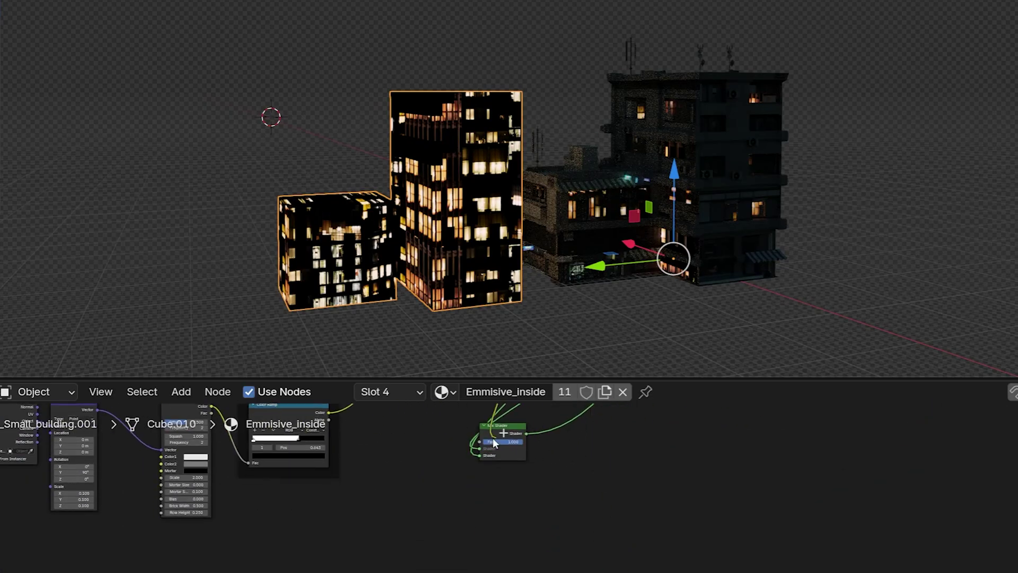
{"action": "middle_click_drag", "start_coordinate": [384, 481], "coordinate": [669, 509]}
Drag the 'How much light' Color Ramp white stop so only some windows glow.
{"action": "mouse_move", "coordinate": [590, 463]}
{"action": "left_mouse_down"}
{"action": "mouse_move", "coordinate": [564, 464]}
{"action": "mouse_move", "coordinate": [590, 463]}
{"action": "left_mouse_up"}
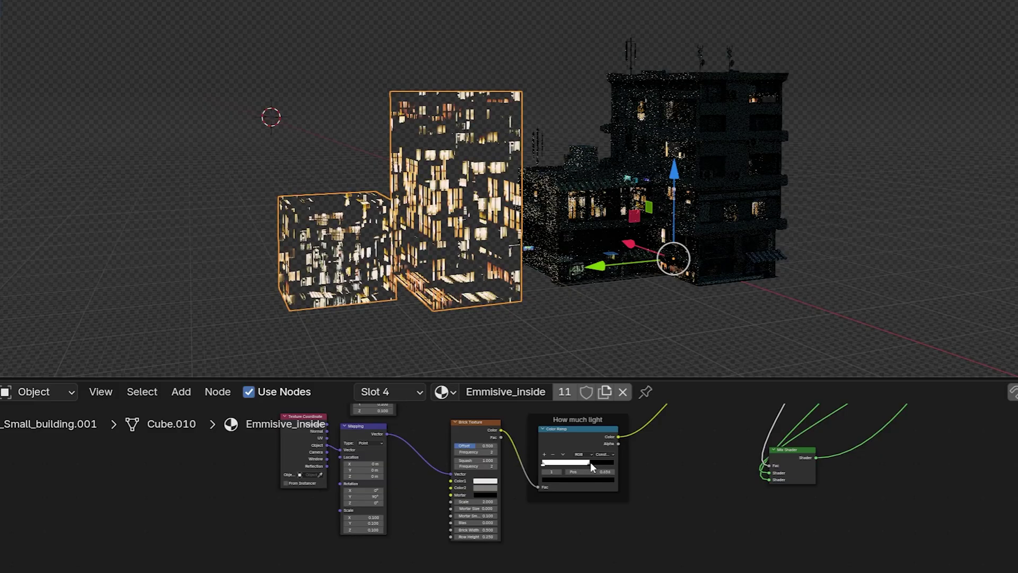
{"action": "scroll", "coordinate": [538, 424], "scroll_direction": "up", "scroll_amount": 3}
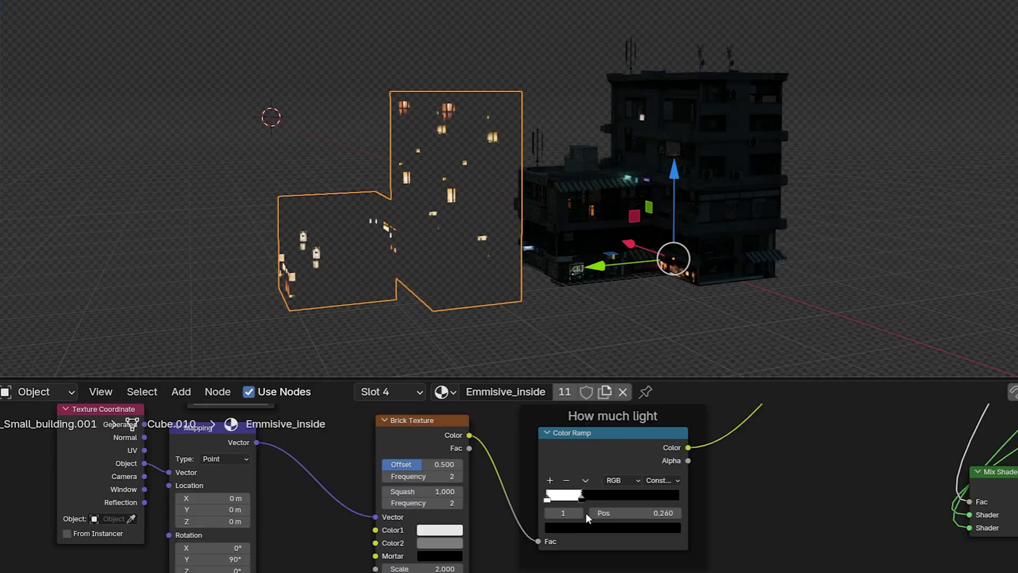
{"action": "mouse_move", "coordinate": [590, 496]}
{"action": "left_mouse_down"}
{"action": "mouse_move", "coordinate": [609, 497]}
{"action": "mouse_move", "coordinate": [580, 501]}
{"action": "mouse_move", "coordinate": [622, 496]}
{"action": "mouse_move", "coordinate": [597, 498]}
{"action": "mouse_move", "coordinate": [607, 498]}
{"action": "left_mouse_up"}
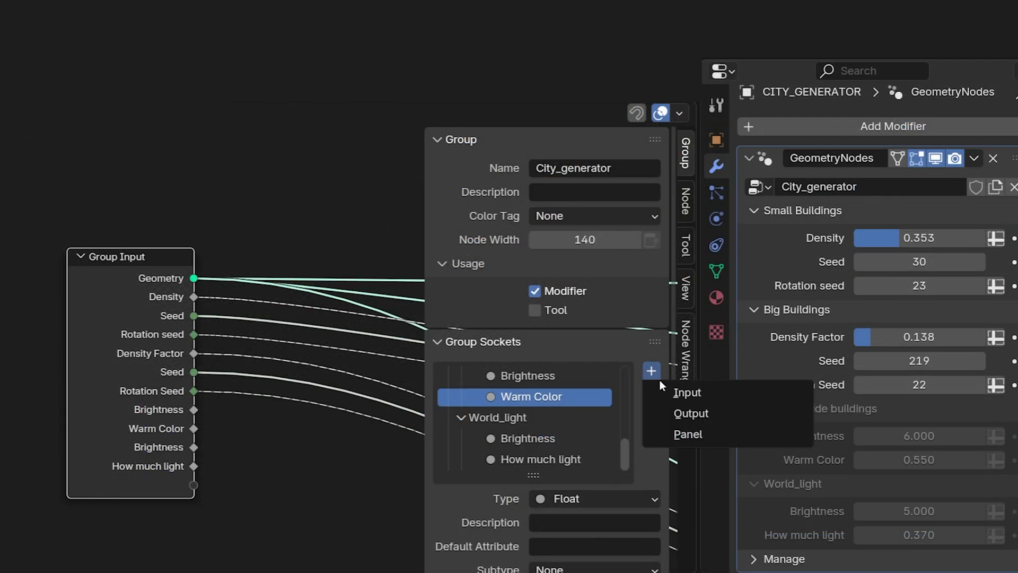
Add a new group input socket and move it above Warm Color.
{"action": "left_click", "coordinate": [670, 393]}
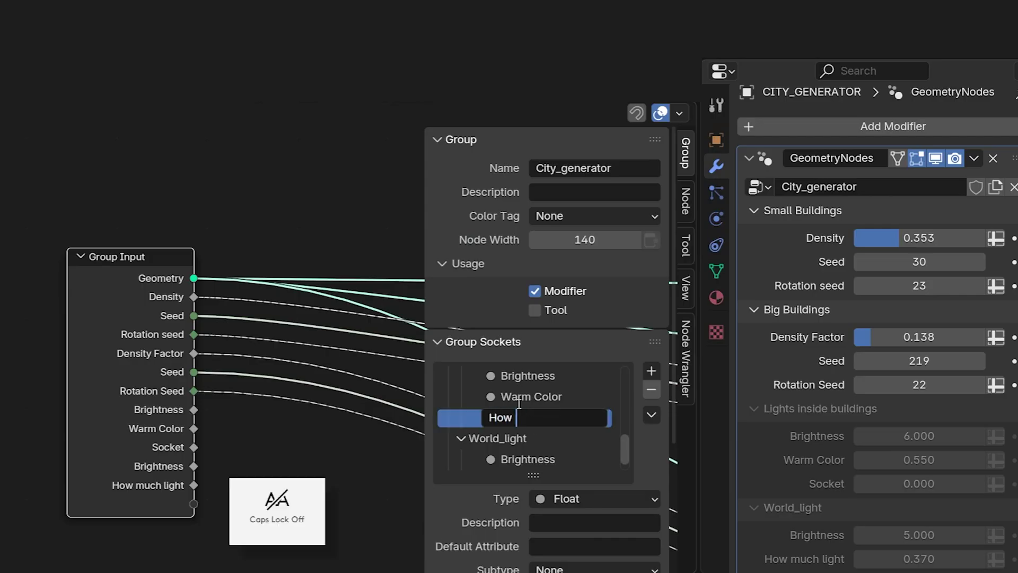
{"action": "type", "text": "t"}
{"action": "key", "text": "Return"}
{"action": "left_click_drag", "start_coordinate": [518, 416], "coordinate": [530, 392]}
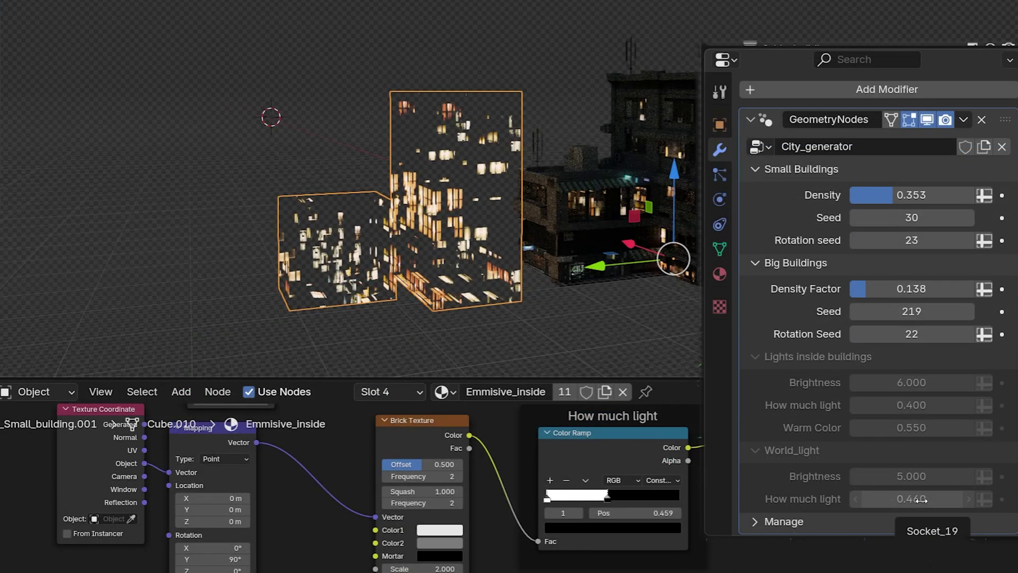
Copy the How much light value as a new driver and paste it onto the Color Ramp position.
{"action": "right_click", "coordinate": [922, 501]}
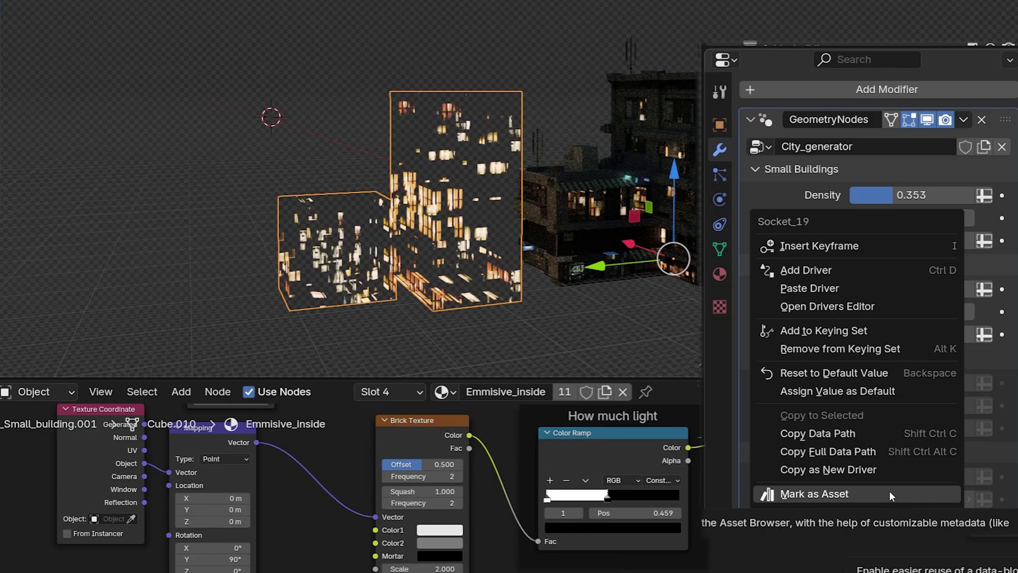
{"action": "left_click", "coordinate": [860, 469]}
{"action": "right_click", "coordinate": [650, 512]}
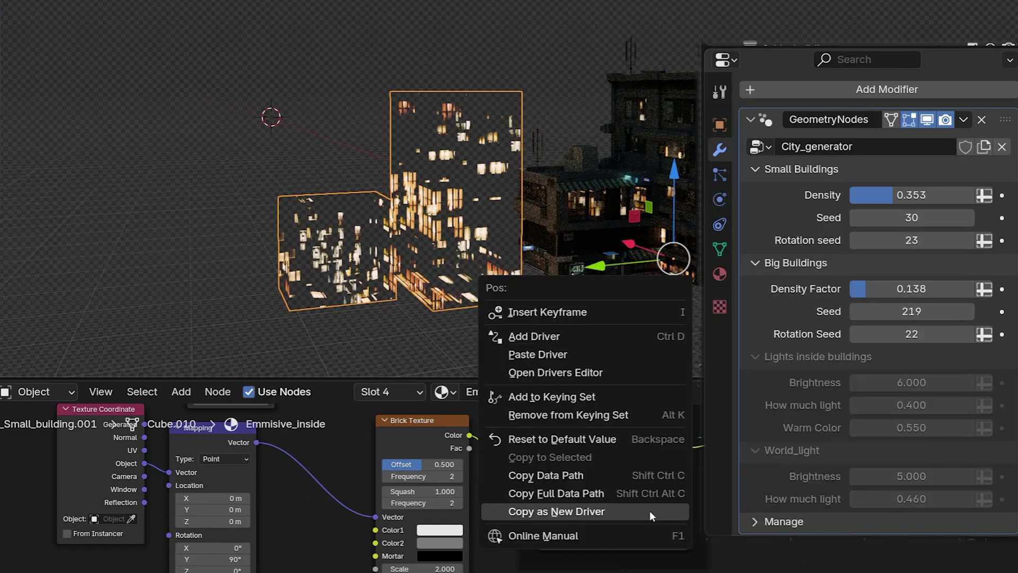
{"action": "left_click", "coordinate": [577, 355]}
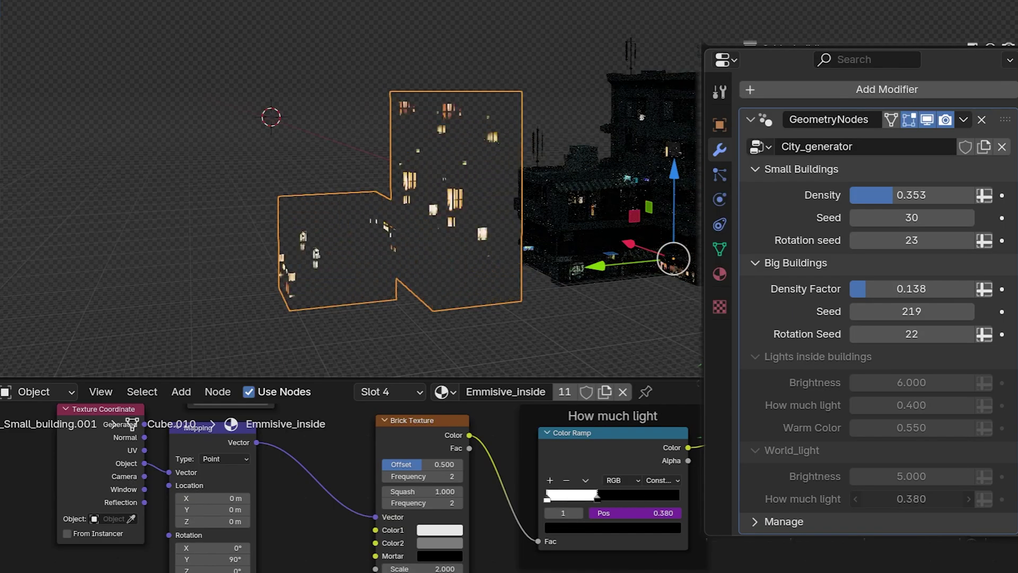
Test the driven light amount, then try interior Brightness values of 200 and 0.2.
{"action": "left_click_drag", "start_coordinate": [912, 499], "coordinate": [830, 499]}
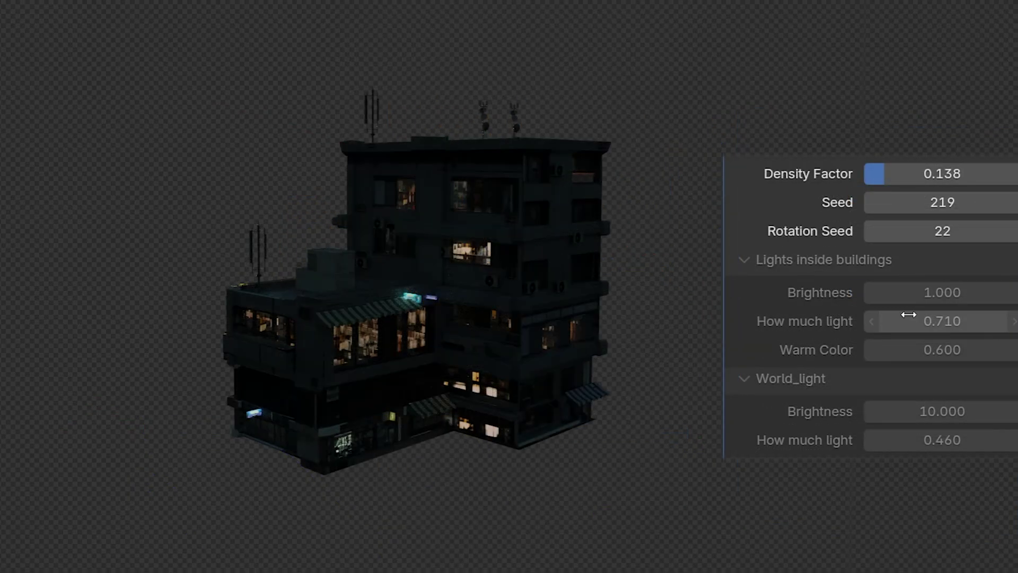
{"action": "mouse_move", "coordinate": [931, 292]}
{"action": "left_mouse_down"}
{"action": "mouse_move", "coordinate": [896, 292]}
{"action": "mouse_move", "coordinate": [981, 293]}
{"action": "mouse_move", "coordinate": [929, 290]}
{"action": "left_mouse_up"}
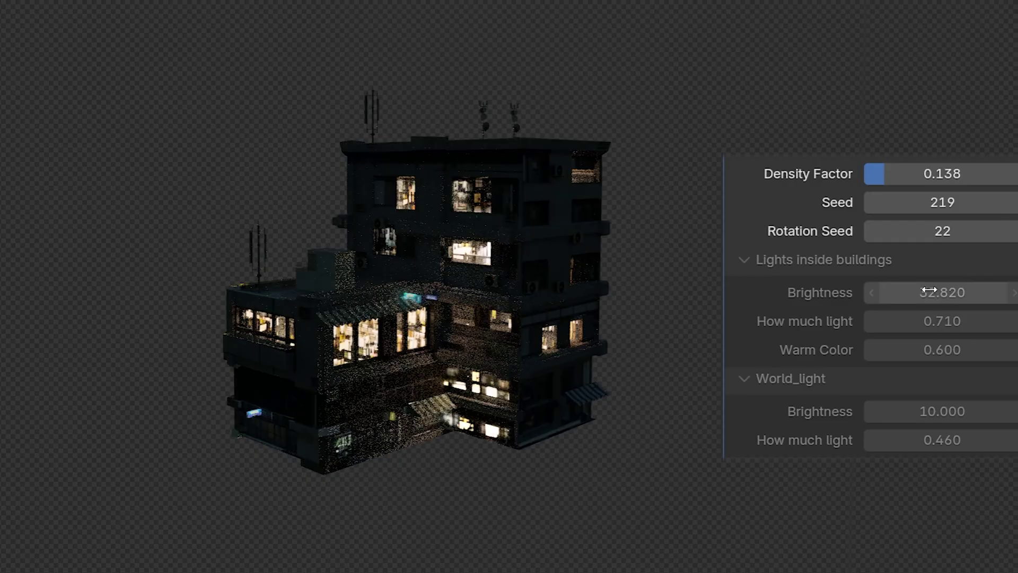
{"action": "key", "text": "Return"}
{"action": "type", "text": "0.2"}
{"action": "key", "text": "Return"}
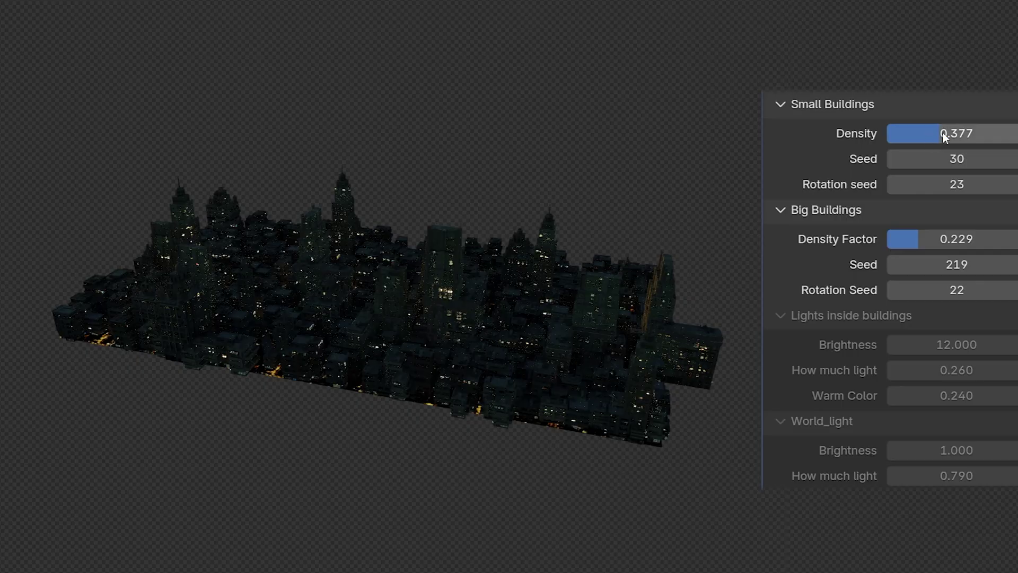
Drag building densities to zero and back to 0.166 and 0.256 while varying world light.
{"action": "left_click_drag", "start_coordinate": [886, 132], "coordinate": [888, 133]}
{"action": "left_click_drag", "start_coordinate": [912, 239], "coordinate": [888, 239]}
{"action": "left_click_drag", "start_coordinate": [943, 451], "coordinate": [896, 428]}
{"action": "left_click_drag", "start_coordinate": [901, 475], "coordinate": [938, 476]}
{"action": "left_click_drag", "start_coordinate": [891, 133], "coordinate": [909, 133]}
{"action": "left_click_drag", "start_coordinate": [891, 239], "coordinate": [921, 239]}
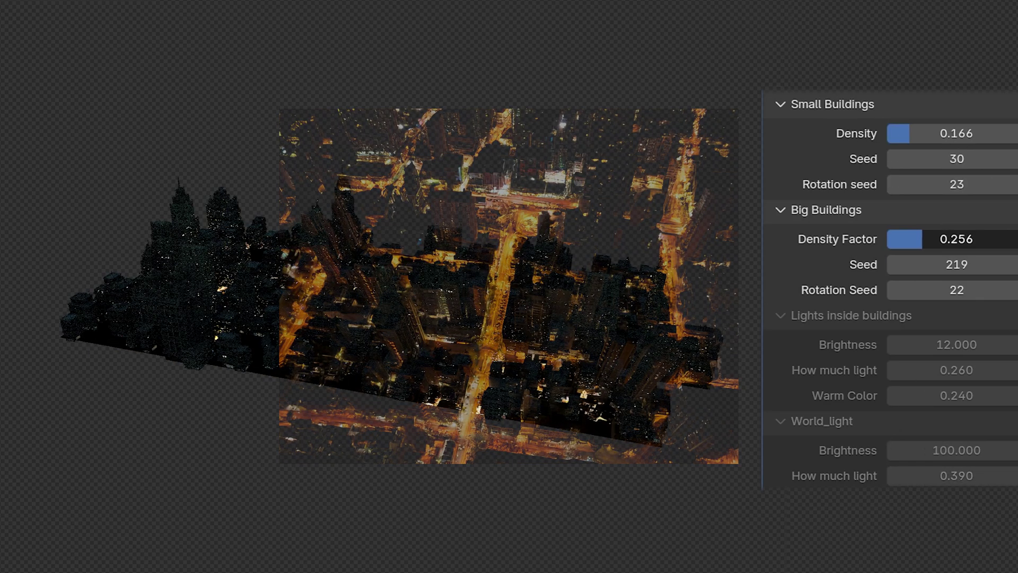
{"action": "left_click_drag", "start_coordinate": [928, 476], "coordinate": [1010, 475]}
Try world light Brightness 1000, settle on 5, and lower How much light to about 0.37.
{"action": "type", "text": "1000"}
{"action": "key", "text": "Return"}
{"action": "double_click", "coordinate": [925, 448]}
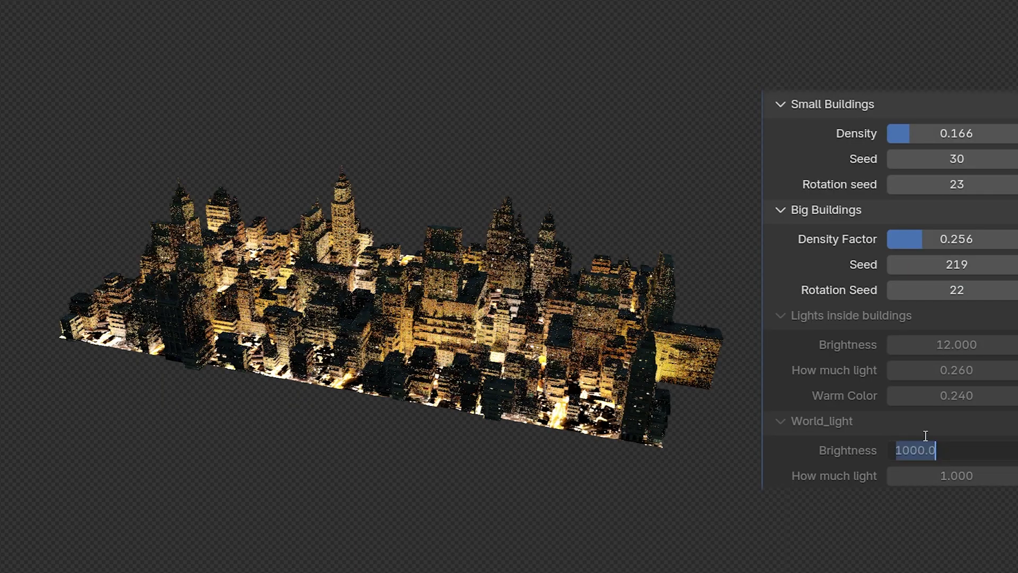
{"action": "left_click_drag", "start_coordinate": [925, 448], "coordinate": [975, 448]}
{"action": "left_click", "coordinate": [925, 448]}
{"action": "type", "text": "57"}
{"action": "key", "text": "Return"}
{"action": "left_click_drag", "start_coordinate": [916, 475], "coordinate": [897, 475]}
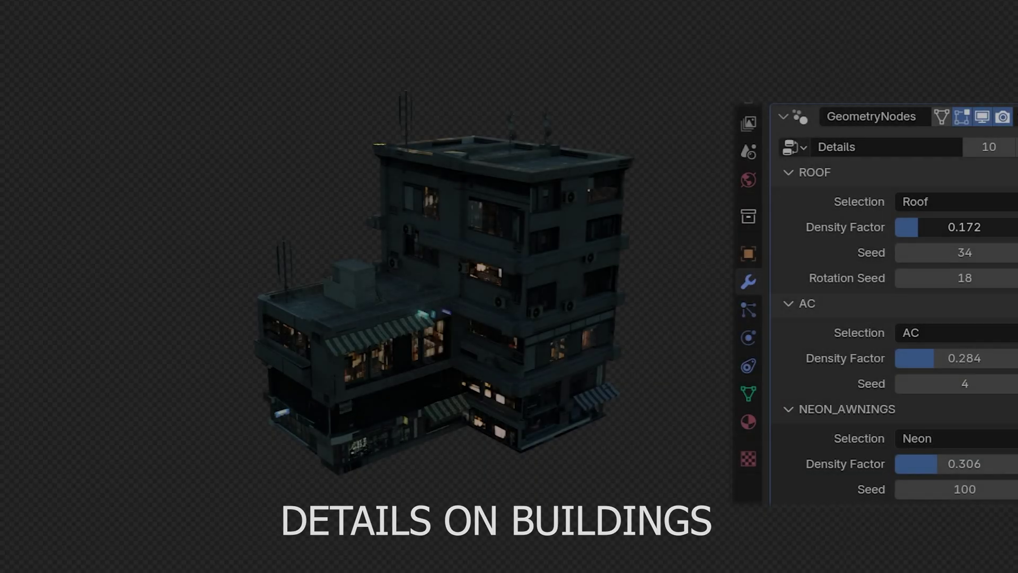
Increase roof detail density, reshuffle roof detail rotation, and reduce the AC unit count.
{"action": "left_click_drag", "start_coordinate": [916, 227], "coordinate": [962, 227]}
{"action": "left_click_drag", "start_coordinate": [1007, 278], "coordinate": [1016, 253]}
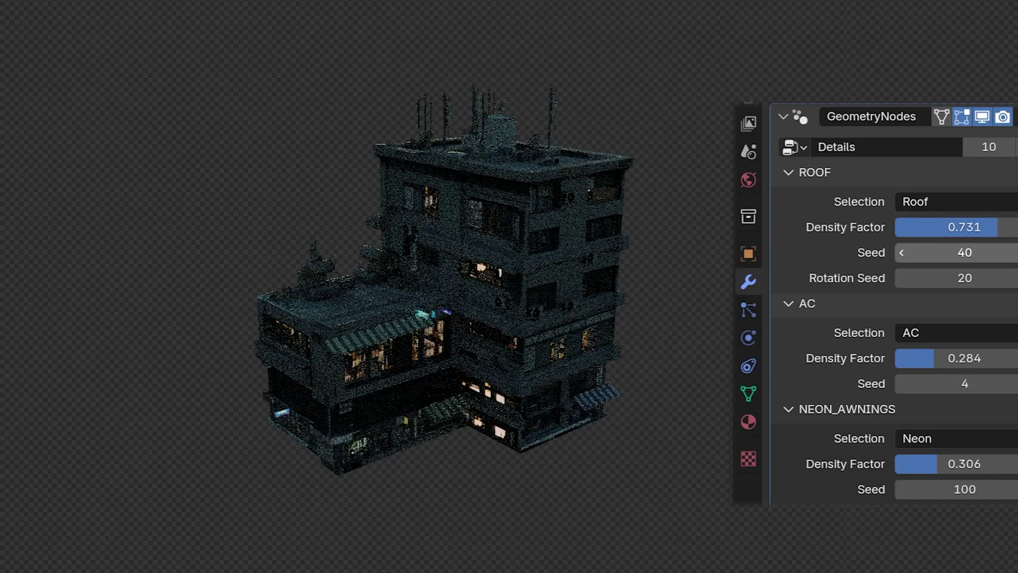
{"action": "mouse_move", "coordinate": [946, 354]}
{"action": "left_mouse_down"}
{"action": "mouse_move", "coordinate": [968, 358]}
{"action": "mouse_move", "coordinate": [955, 358]}
{"action": "left_mouse_up"}
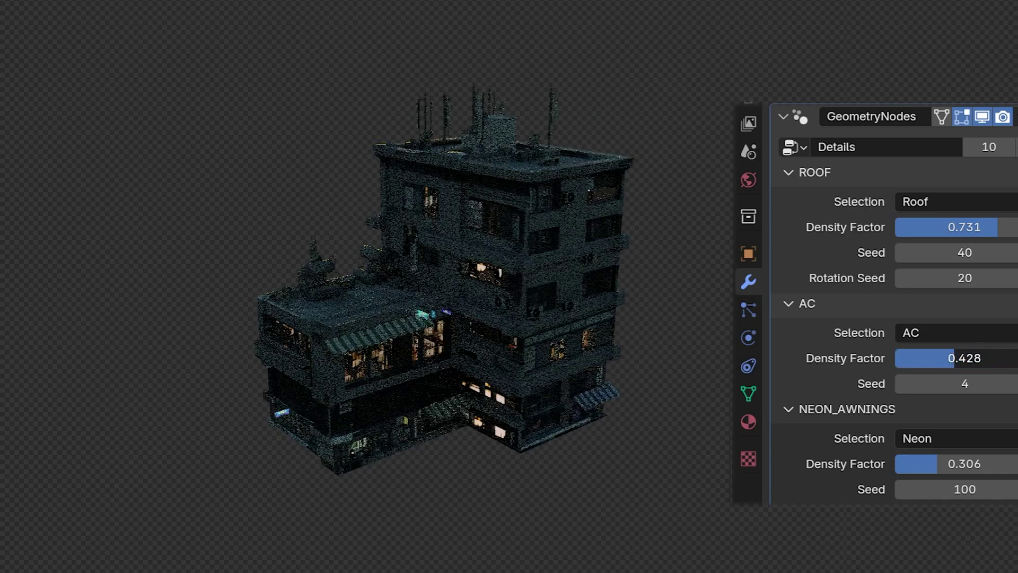
Set neon awning density to 0.189 and step the seed until reaching 109.
{"action": "mouse_move", "coordinate": [950, 466]}
{"action": "left_mouse_down"}
{"action": "mouse_move", "coordinate": [904, 466]}
{"action": "mouse_move", "coordinate": [945, 466]}
{"action": "left_mouse_up"}
{"action": "left_click_drag", "start_coordinate": [946, 466], "coordinate": [970, 466]}
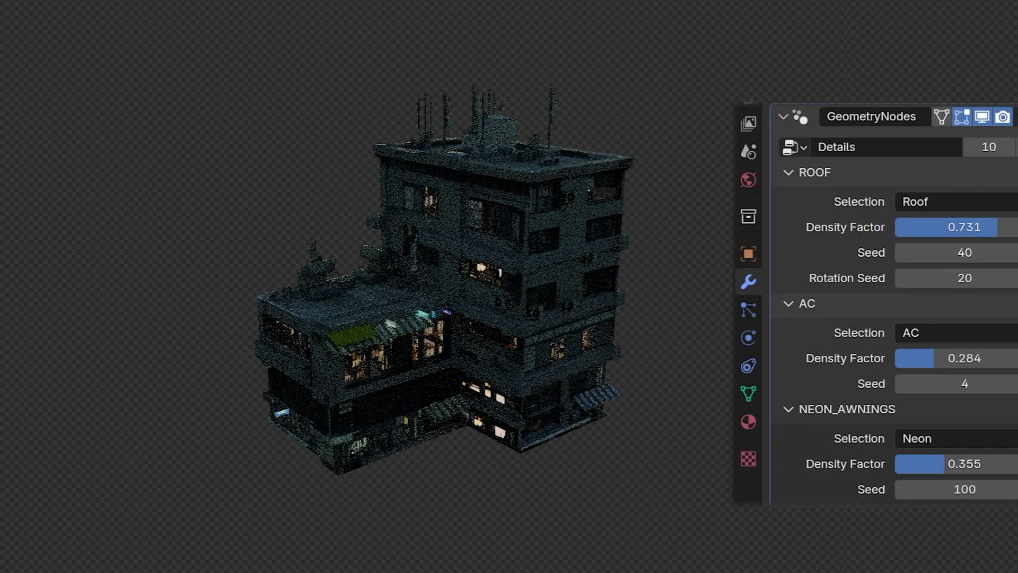
{"action": "left_click", "coordinate": [1012, 489]}
{"action": "left_click", "coordinate": [1011, 489]}
{"action": "left_click", "coordinate": [1012, 489]}
{"action": "left_click", "coordinate": [1012, 489]}
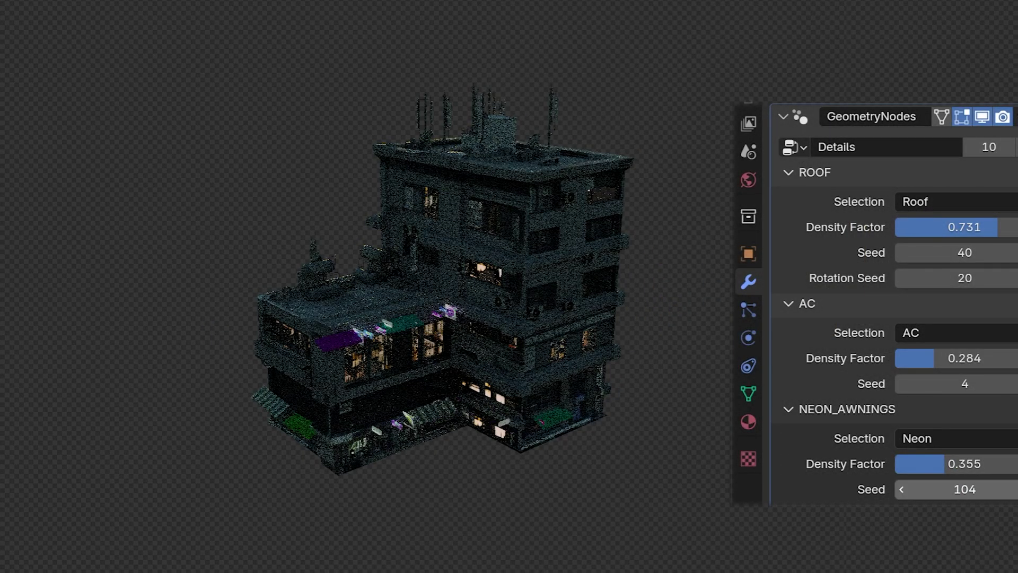
{"action": "left_click", "coordinate": [1011, 488]}
{"action": "left_click_drag", "start_coordinate": [956, 461], "coordinate": [921, 462]}
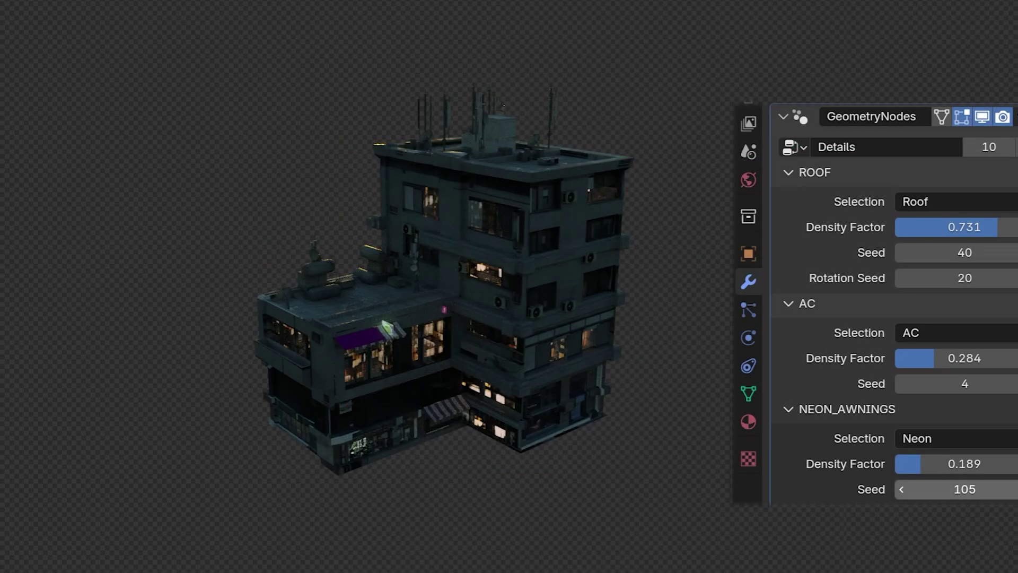
{"action": "left_click", "coordinate": [1012, 489]}
{"action": "left_click", "coordinate": [1012, 488]}
{"action": "left_click", "coordinate": [1011, 489]}
{"action": "left_click", "coordinate": [1012, 489]}
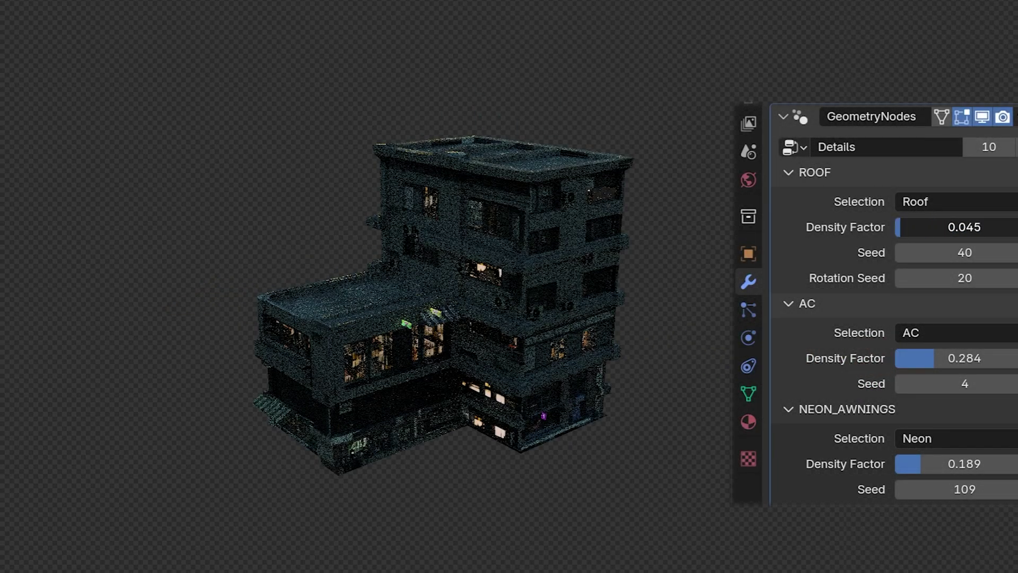
Raise roof detail density to 1.000 and inspect the Roof, AC and Neon vertex groups.
{"action": "left_click_drag", "start_coordinate": [900, 227], "coordinate": [991, 227]}
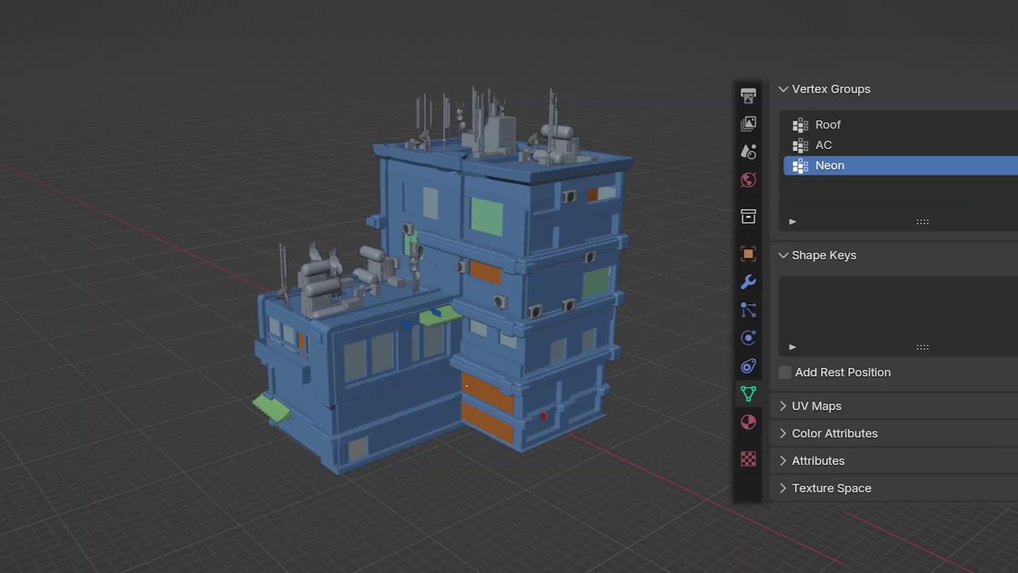
{"action": "left_click", "coordinate": [848, 127]}
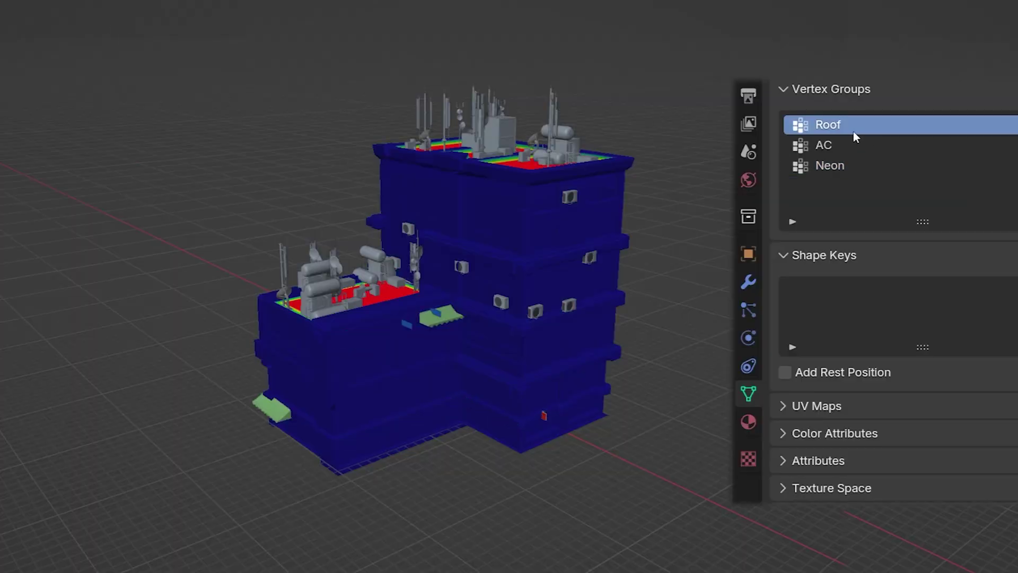
{"action": "left_click", "coordinate": [824, 144]}
{"action": "middle_click_drag", "start_coordinate": [703, 379], "coordinate": [698, 309]}
{"action": "left_click", "coordinate": [897, 166]}
{"action": "mouse_move", "coordinate": [657, 376]}
{"action": "middle_mouse_down"}
{"action": "mouse_move", "coordinate": [635, 405]}
{"action": "mouse_move", "coordinate": [588, 414]}
{"action": "middle_mouse_up"}
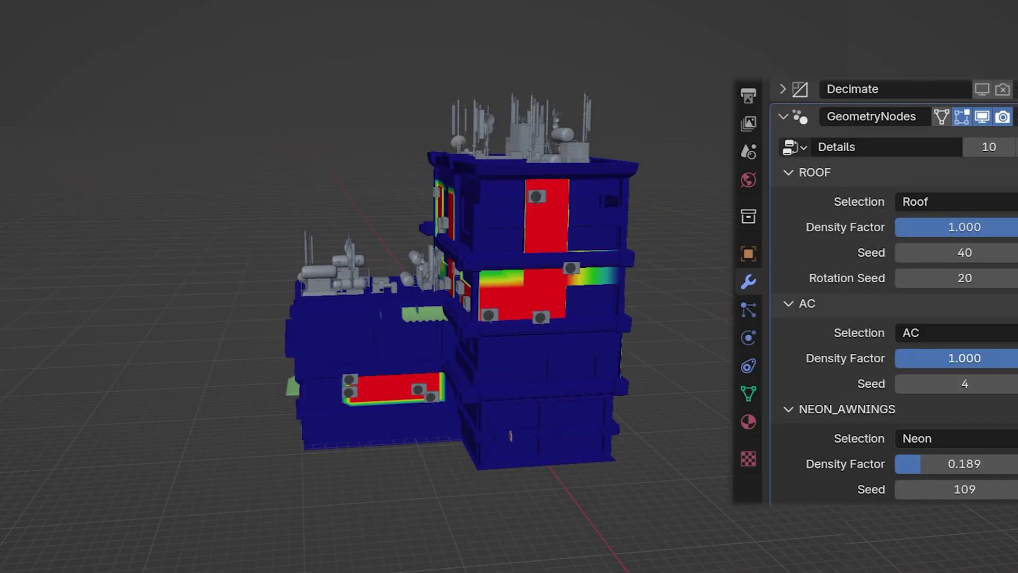
Set AC Density Factor to 0.764, recheck Roof weights, and test roof densities in Modifiers.
{"action": "left_click_drag", "start_coordinate": [917, 358], "coordinate": [991, 358]}
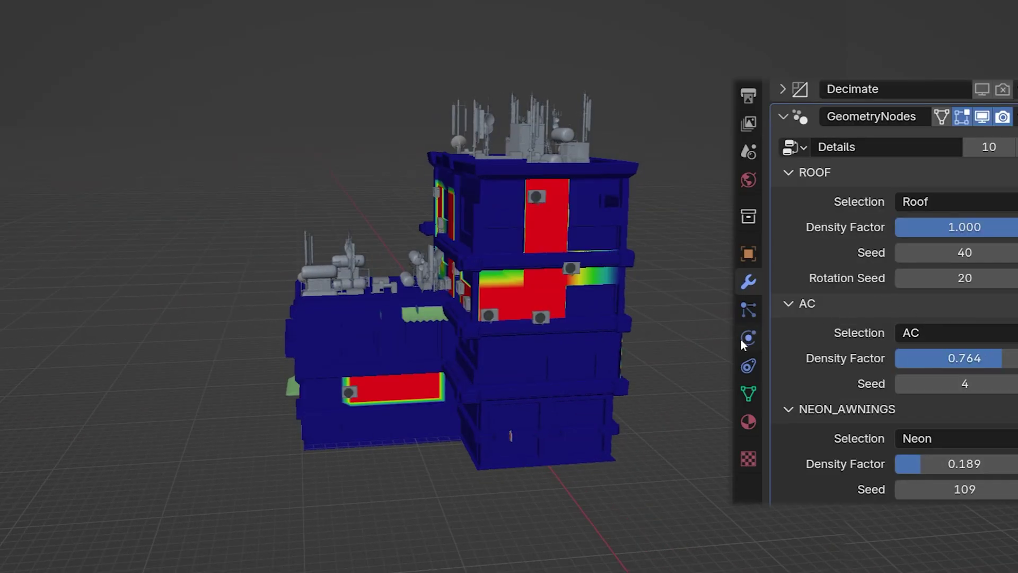
{"action": "left_click", "coordinate": [748, 394]}
{"action": "left_click", "coordinate": [829, 124]}
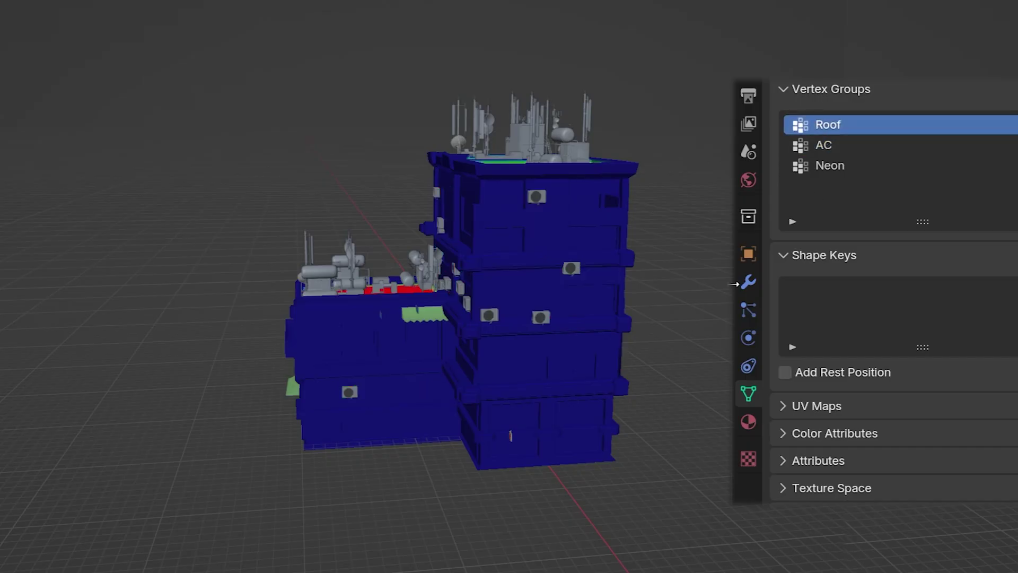
{"action": "left_click", "coordinate": [748, 283]}
{"action": "mouse_move", "coordinate": [933, 227]}
{"action": "left_mouse_down"}
{"action": "mouse_move", "coordinate": [871, 226]}
{"action": "mouse_move", "coordinate": [934, 227]}
{"action": "left_mouse_up"}
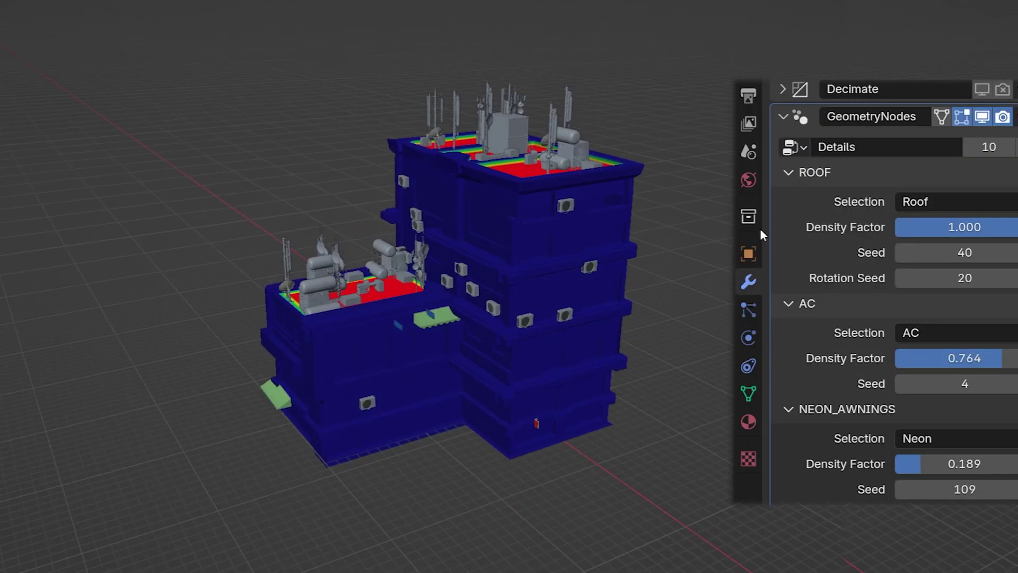
{"action": "mouse_move", "coordinate": [1000, 234]}
{"action": "left_mouse_down"}
{"action": "mouse_move", "coordinate": [879, 234]}
{"action": "mouse_move", "coordinate": [1000, 234]}
{"action": "left_mouse_up"}
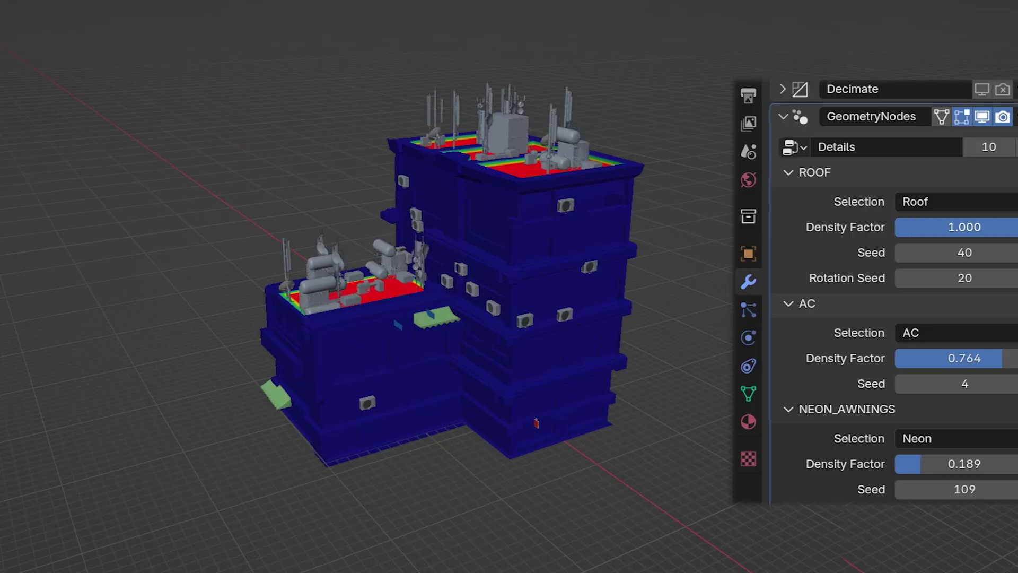